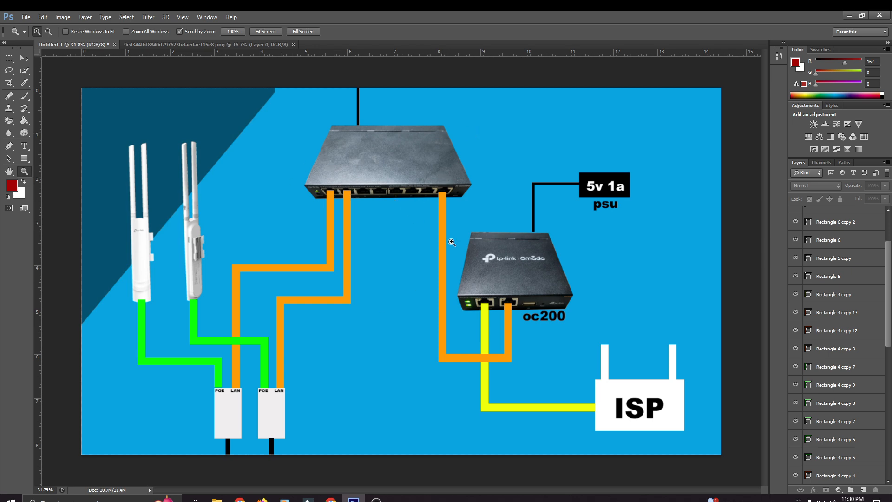
- Scrubby-zoom around the diagram, ending at about 82% on the oc200 controller and its ports
drag(512, 262, 517, 283)
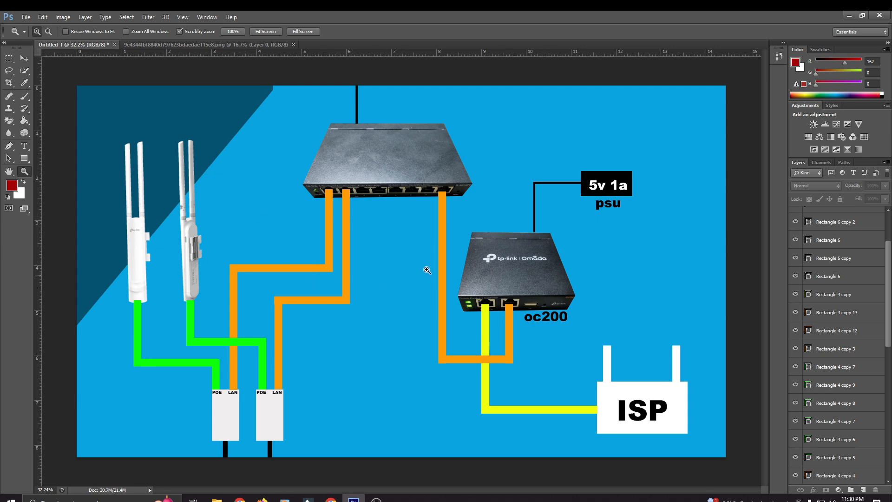
drag(375, 186, 428, 210)
click(428, 210)
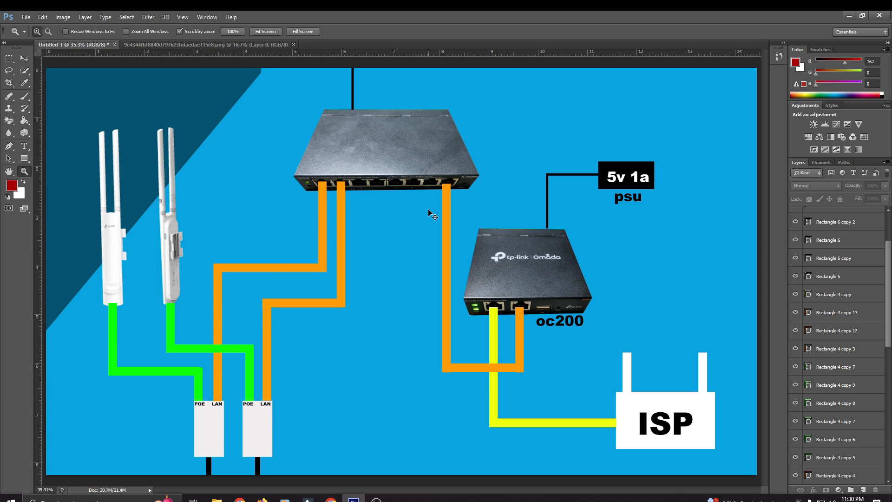
alt+click(429, 210)
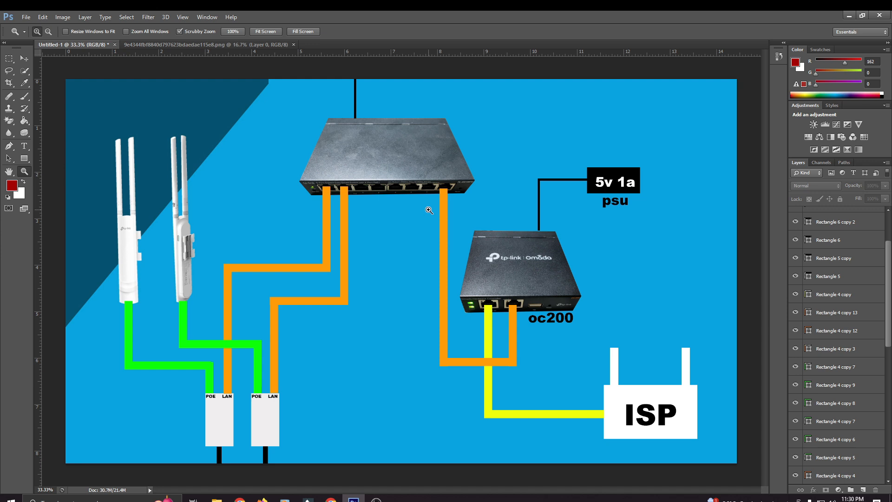
drag(429, 210, 422, 190)
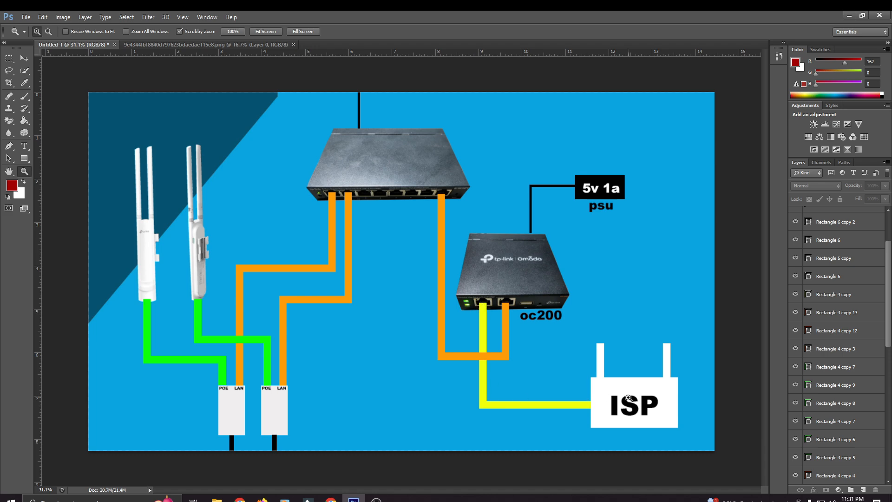
drag(483, 291, 522, 329)
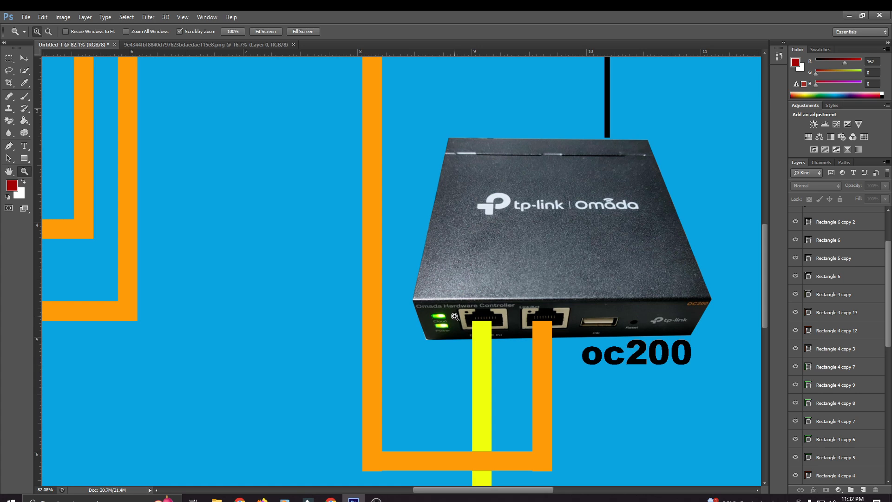
- Zoom back out until the full network diagram fits the window at about 32%
drag(456, 317, 428, 338)
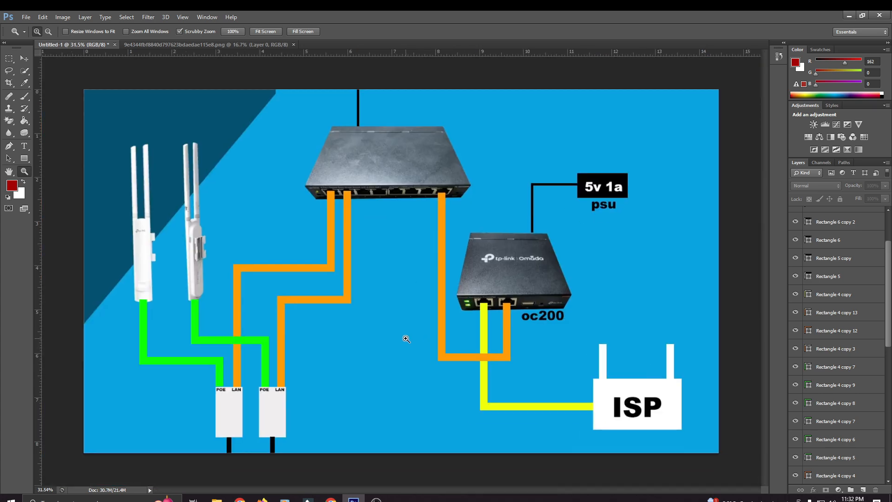
scroll(406, 339, up, 1)
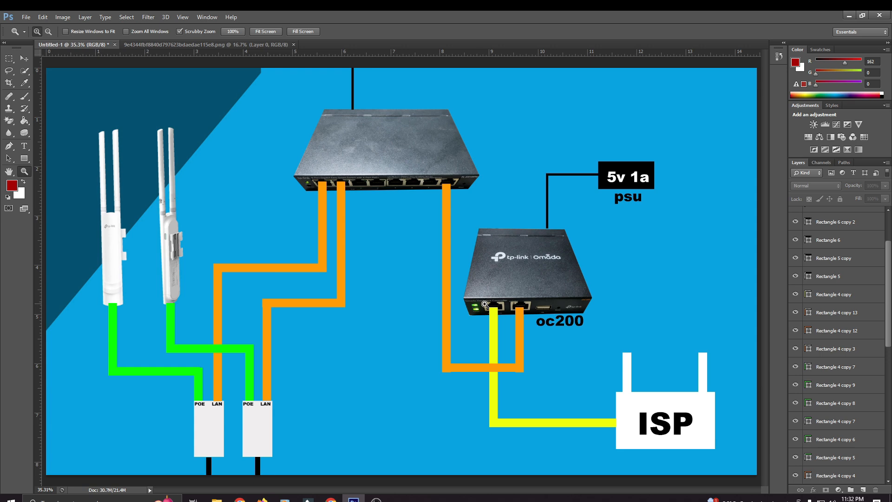
drag(569, 309, 556, 324)
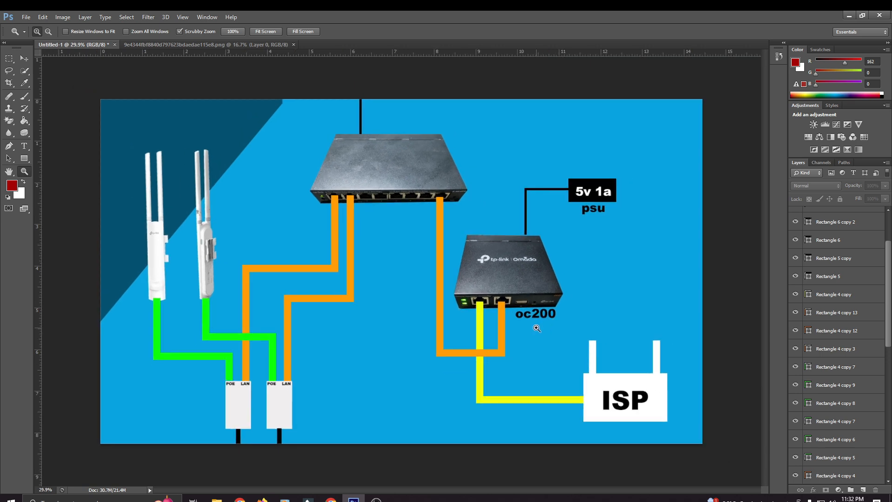
drag(425, 314, 418, 329)
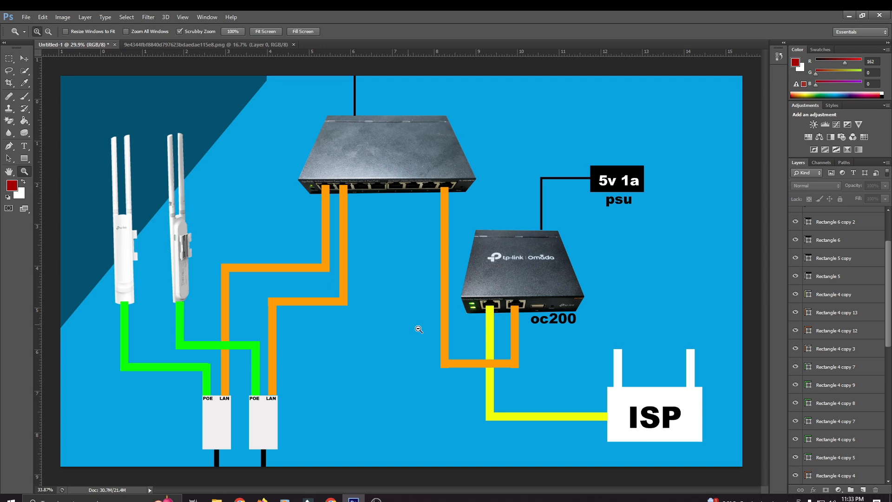
drag(419, 329, 419, 330)
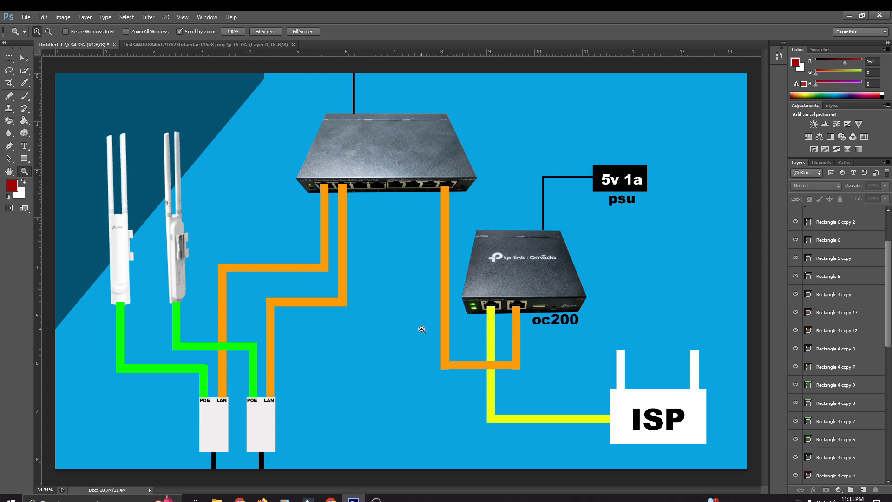
drag(454, 311, 443, 323)
drag(508, 287, 522, 294)
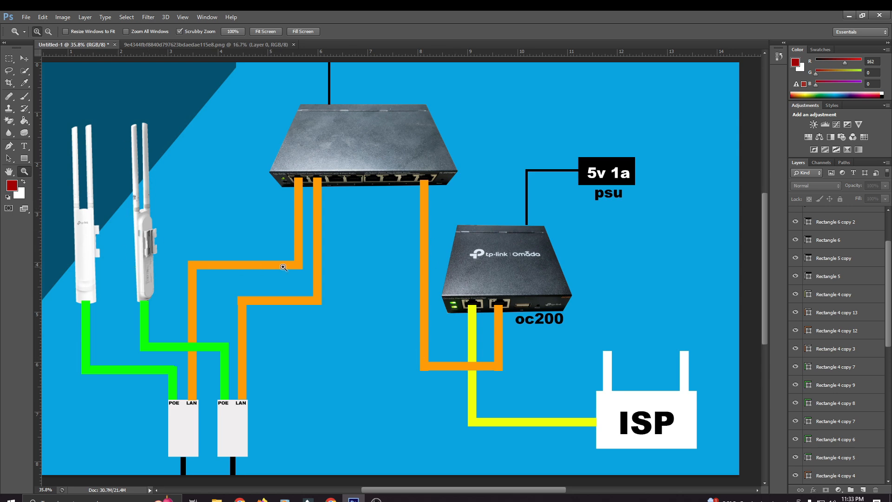
drag(371, 265, 358, 277)
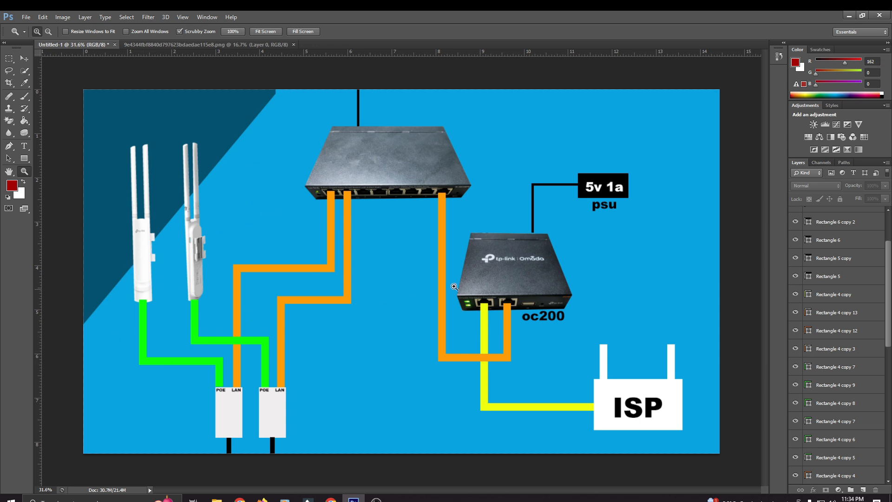
drag(533, 287, 539, 291)
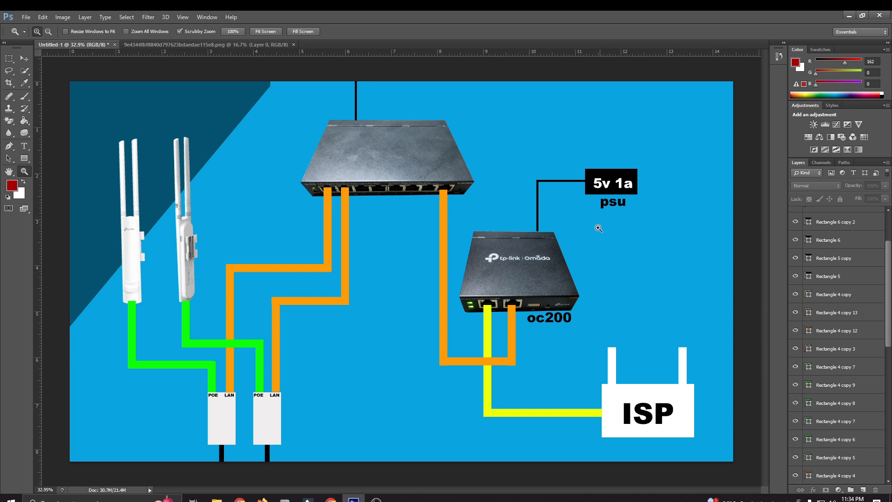
scroll(550, 274, down, 1)
scroll(550, 275, up, 1)
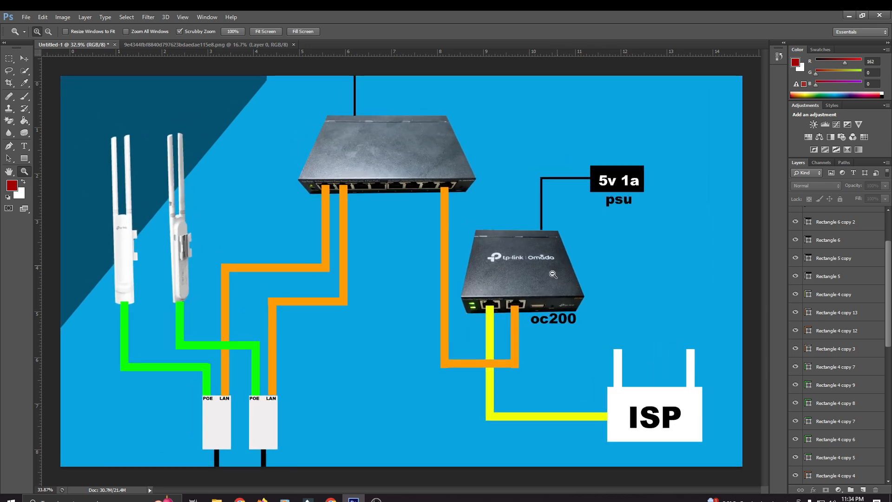
scroll(550, 276, down, 1)
scroll(550, 276, up, 1)
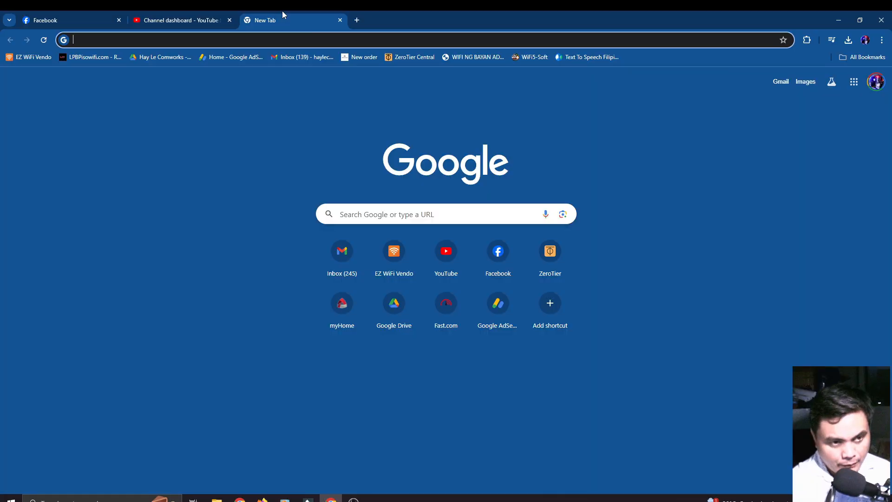
- Go to omada.tplinkcloud.com in Chrome
click(176, 41)
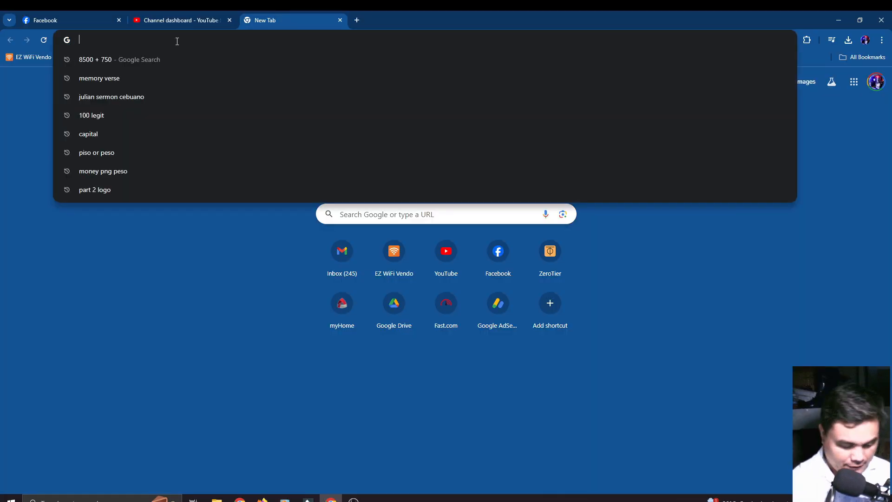
text(omada)
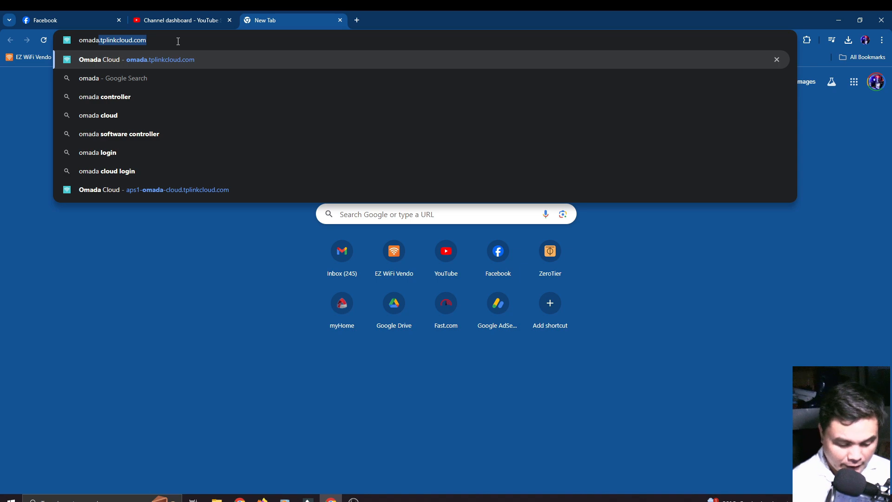
text(.tplinkc)
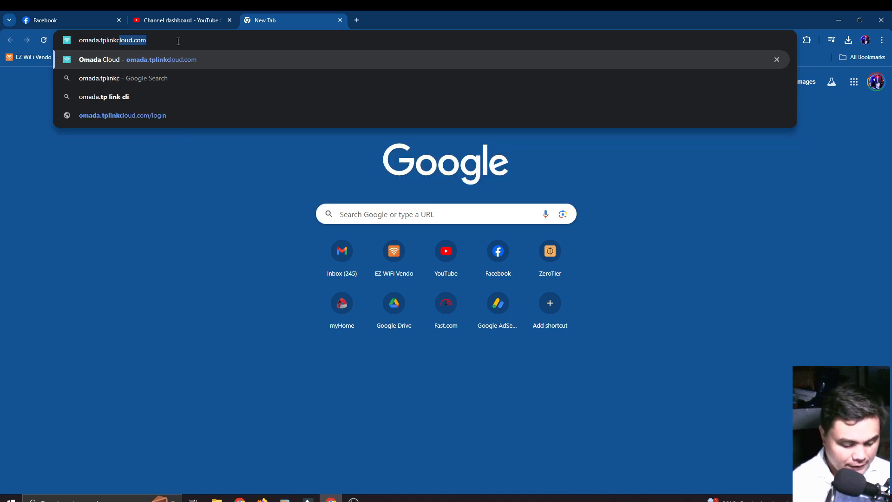
key(Return)
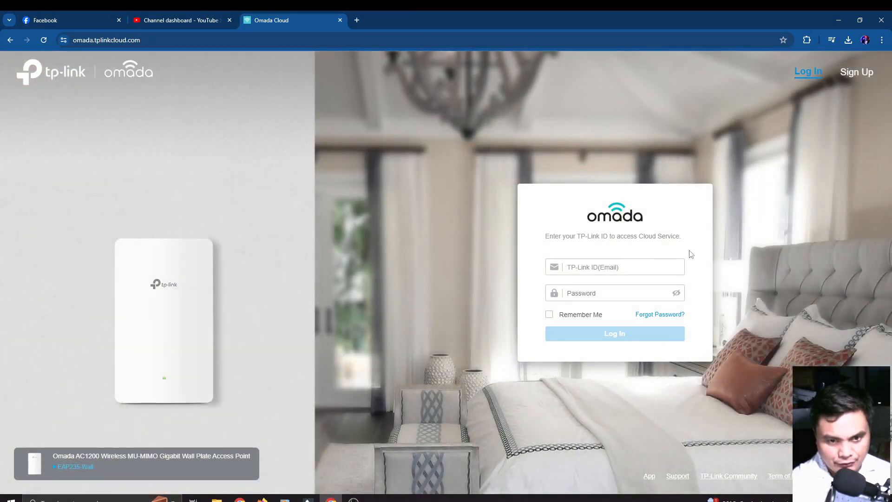
- Log in with the TP-Link ID and password, dismiss the regional-isolation notice, and begin adding a controller
click(674, 267)
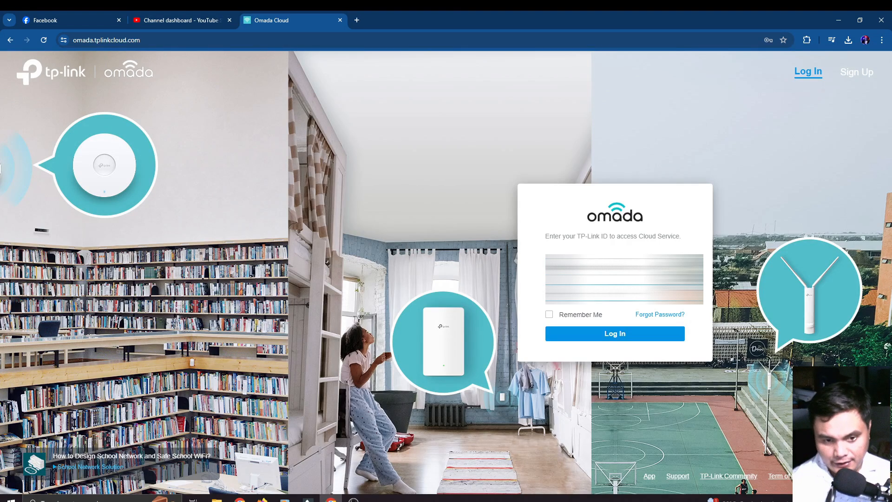
click(613, 333)
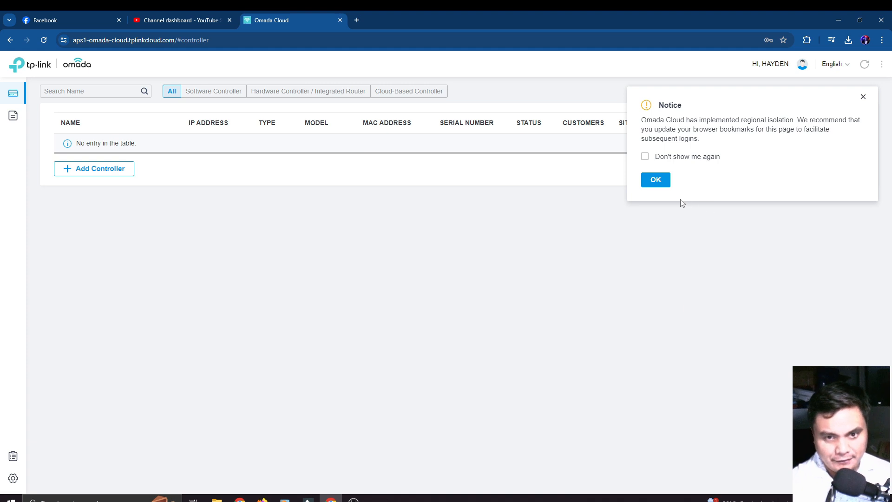
click(655, 180)
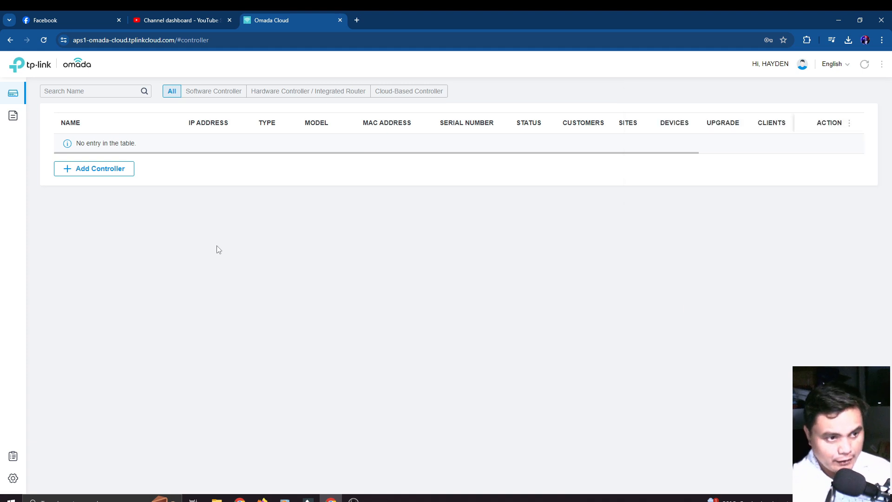
click(111, 175)
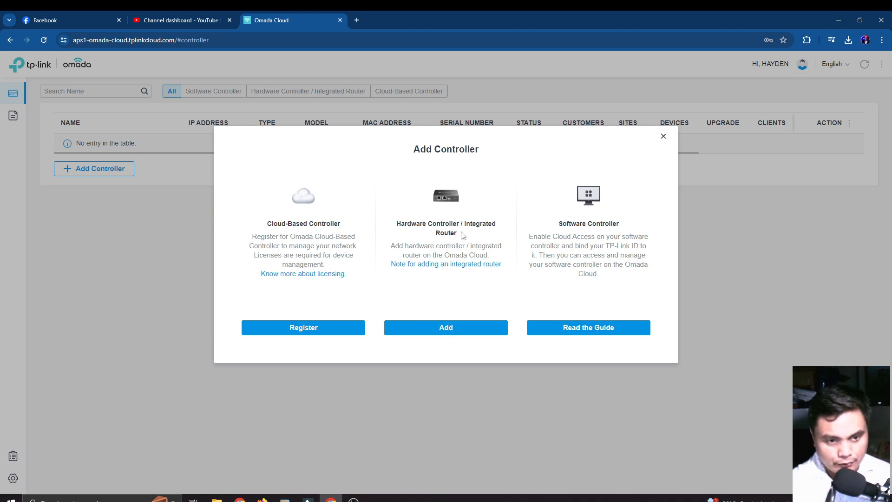
- Add the OC200 as a hardware controller, refreshing and entering the verification image characters
click(466, 333)
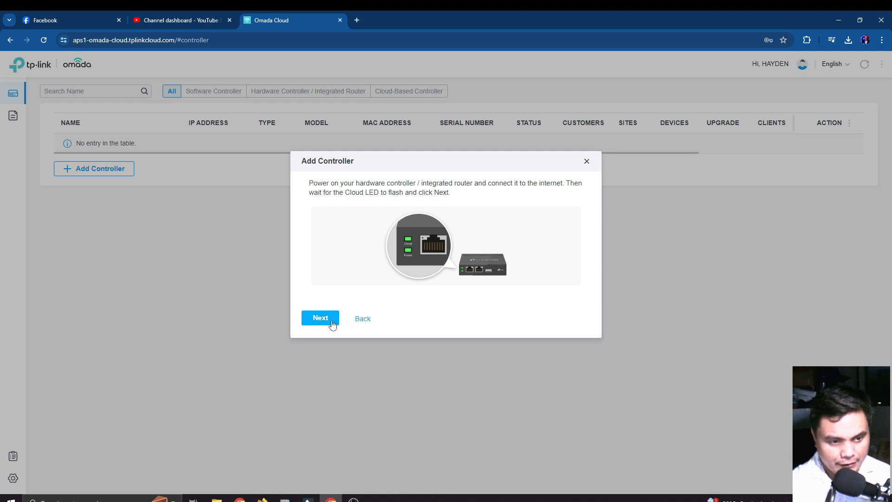
click(328, 319)
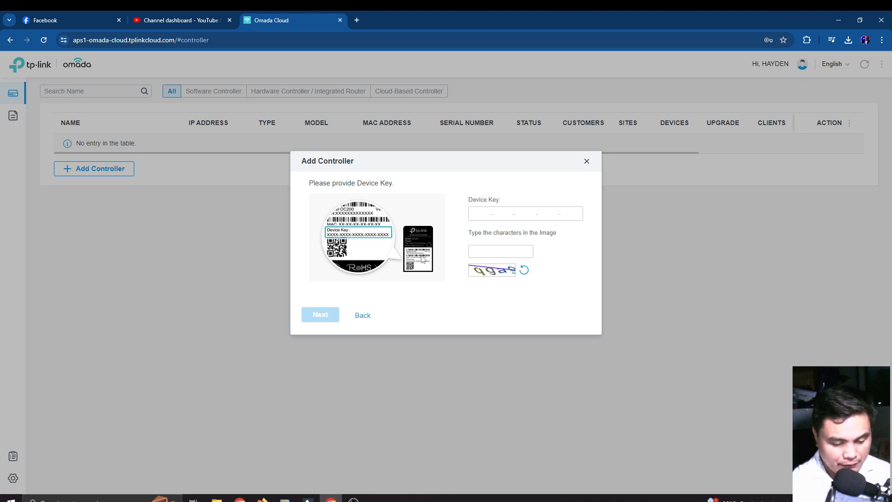
click(493, 214)
click(490, 254)
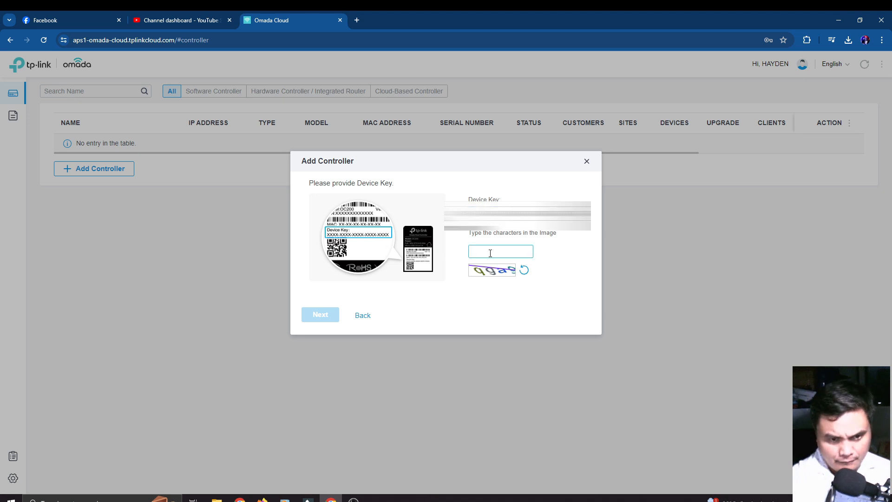
click(524, 272)
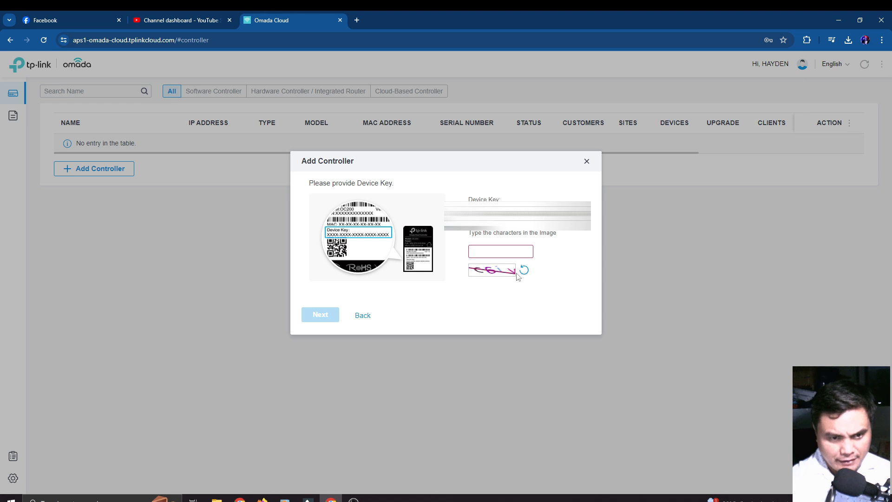
click(525, 272)
click(498, 252)
text(k8bl)
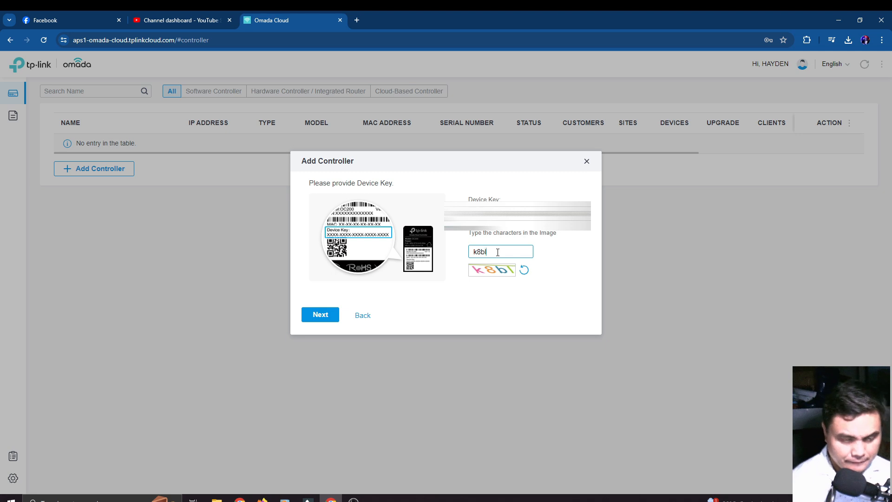
click(324, 316)
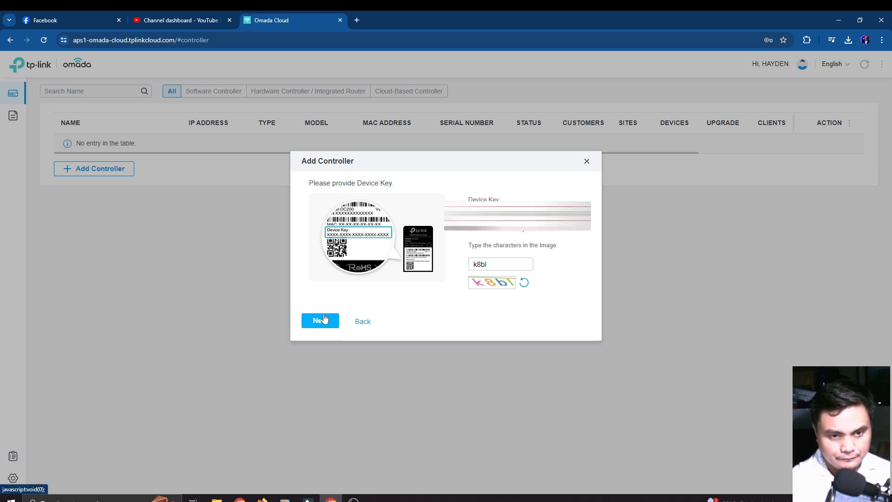
click(516, 212)
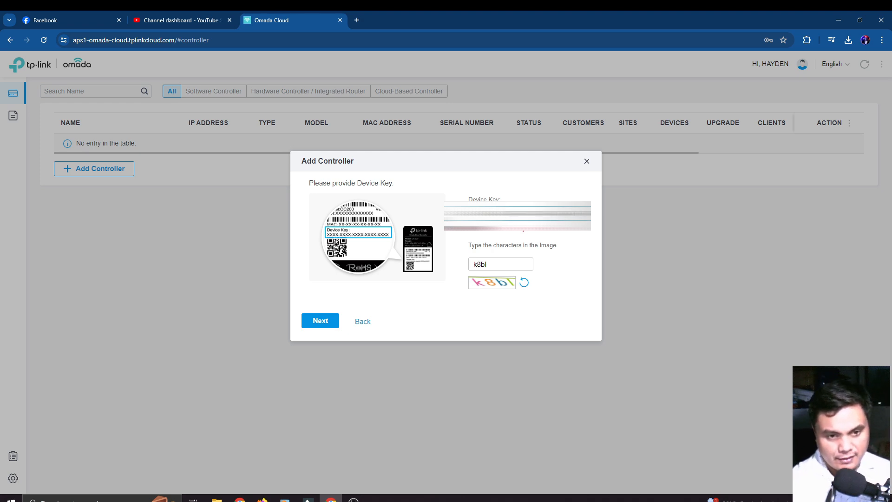
click(326, 328)
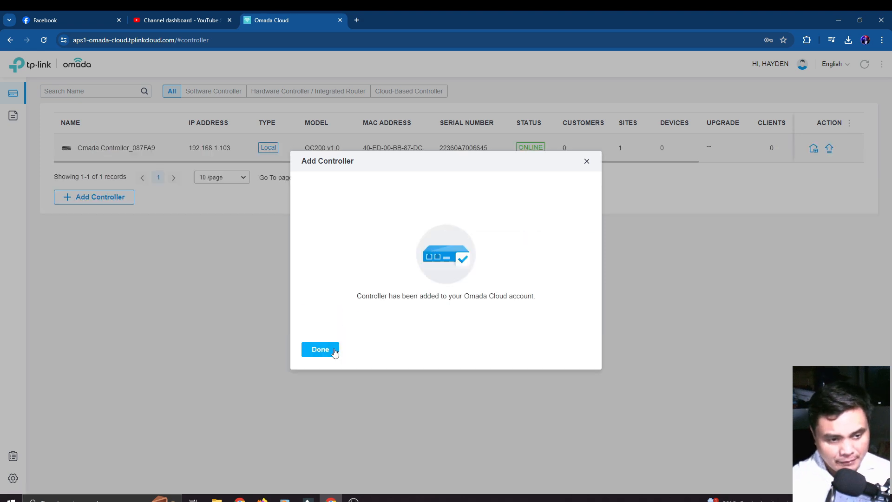
- Close the success confirmation with Done to return to the controller list
click(332, 350)
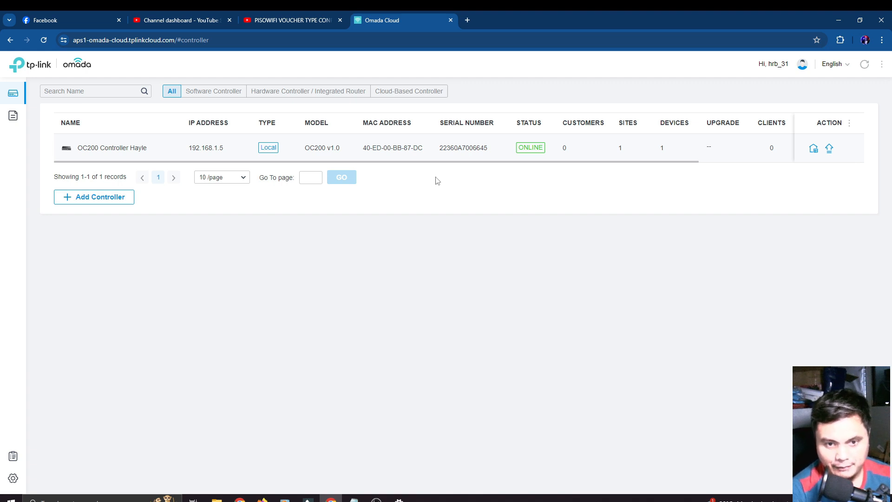
- Launch the OC200 controller's management page and dismiss the software update notice
click(814, 148)
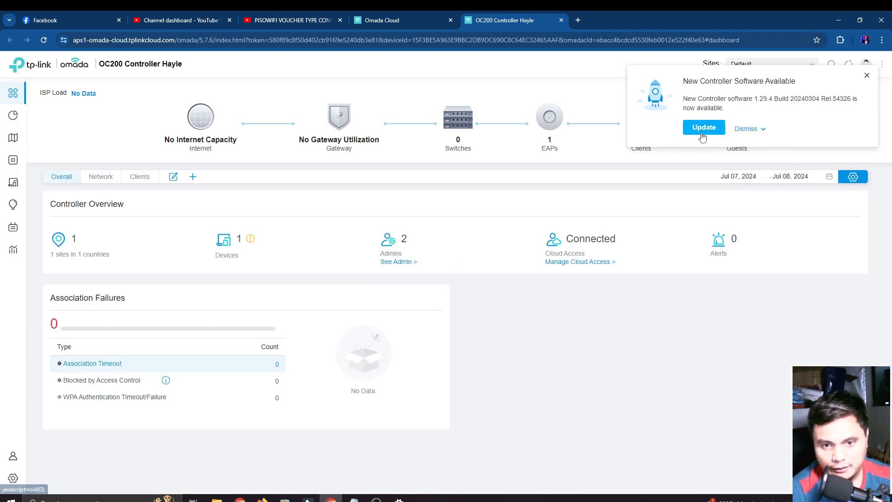
click(867, 75)
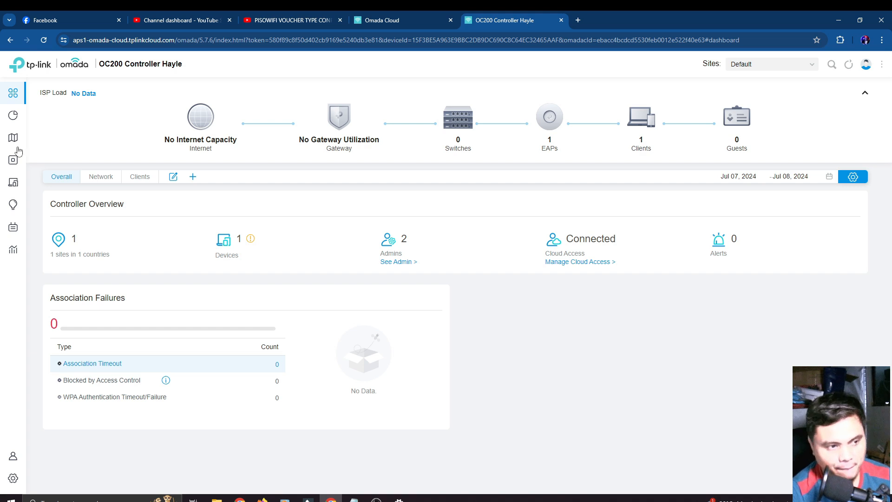
mouse_move(35, 137)
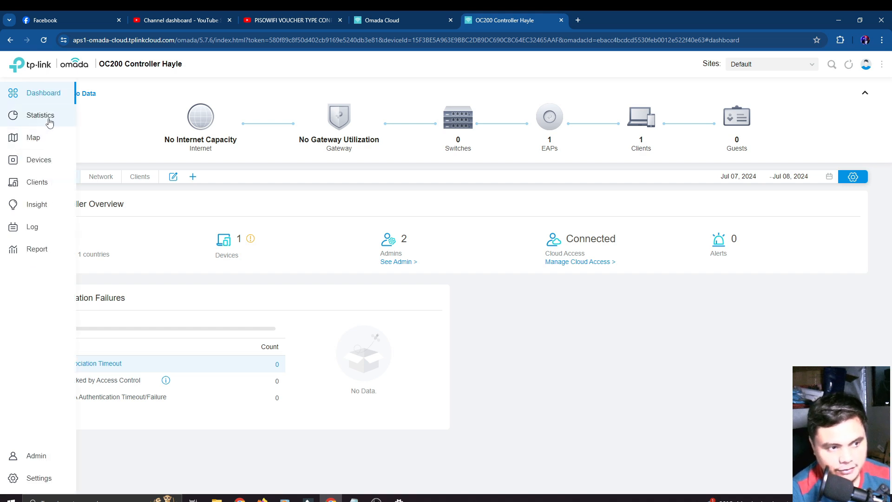
click(36, 165)
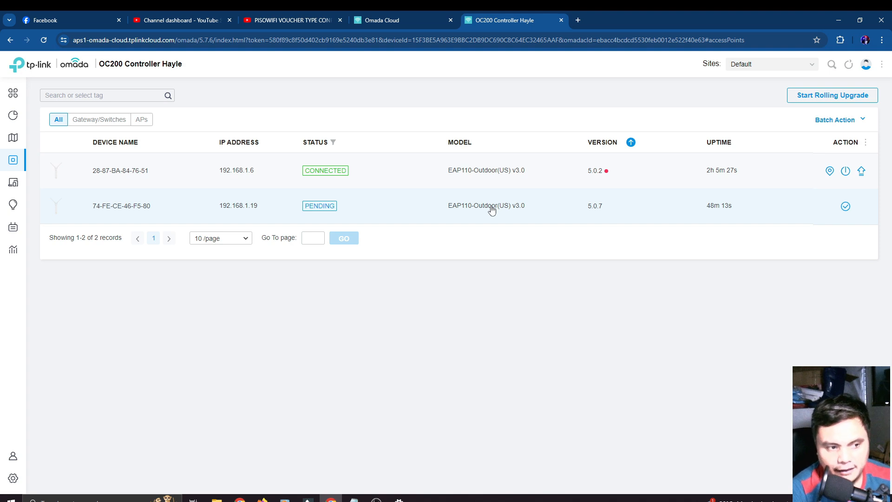
- Adopt the pending EAP110 access point 74-FE-CE-46-F5-80 so both show connected
click(846, 206)
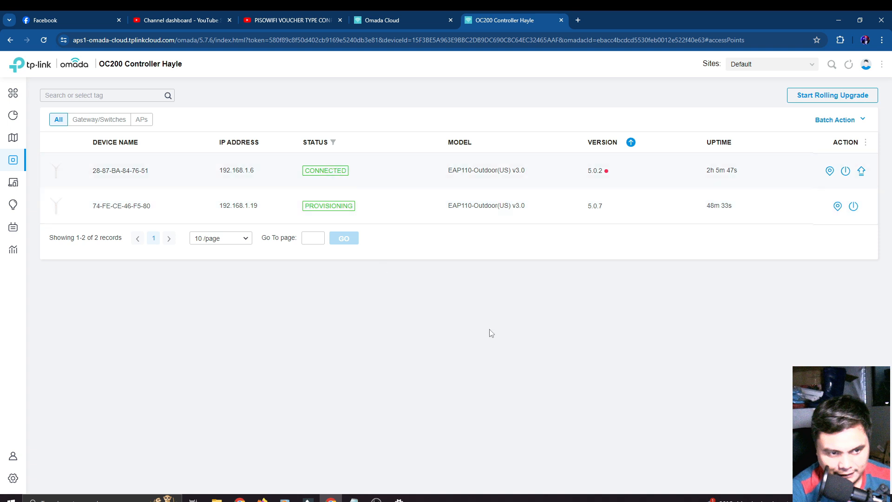
click(524, 206)
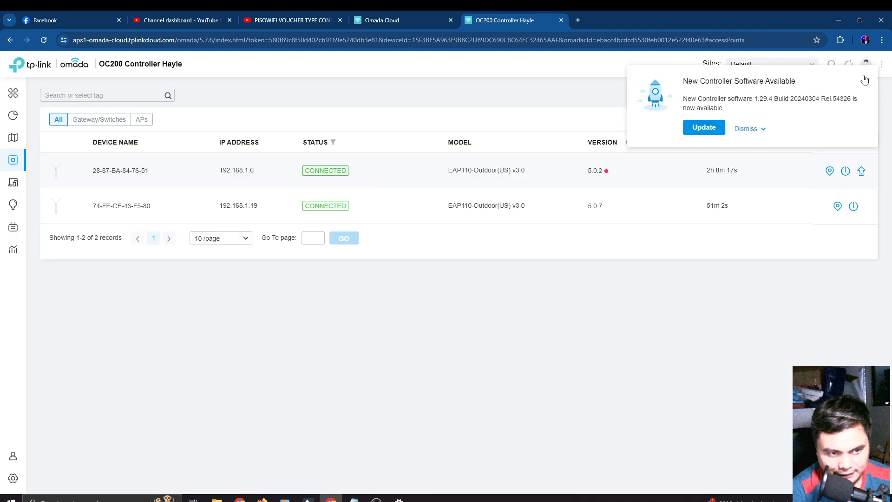
click(865, 80)
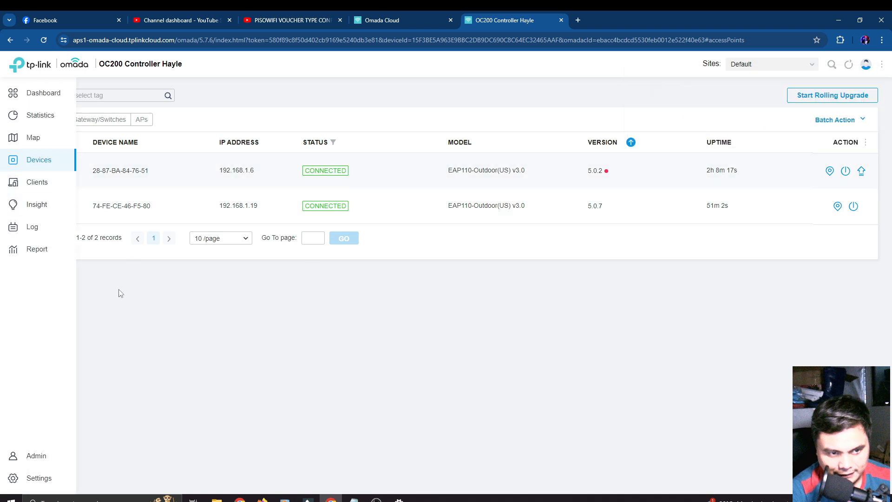
mouse_move(38, 481)
click(40, 480)
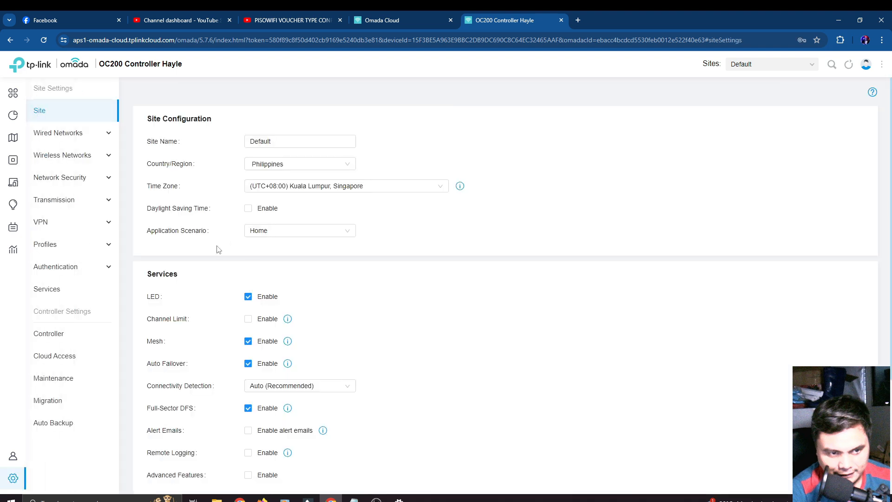
- Create an open wireless network named 'Hayle OC200 Hotpsot 2' with security set to None
click(82, 161)
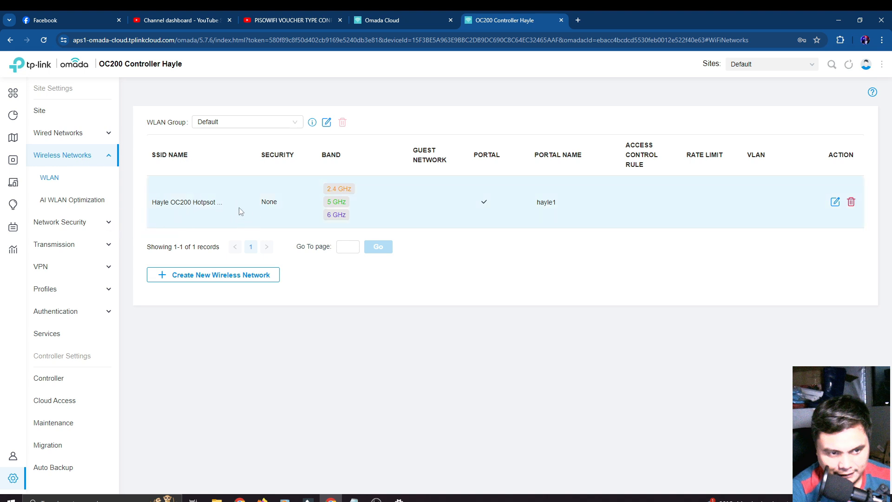
click(236, 278)
click(274, 140)
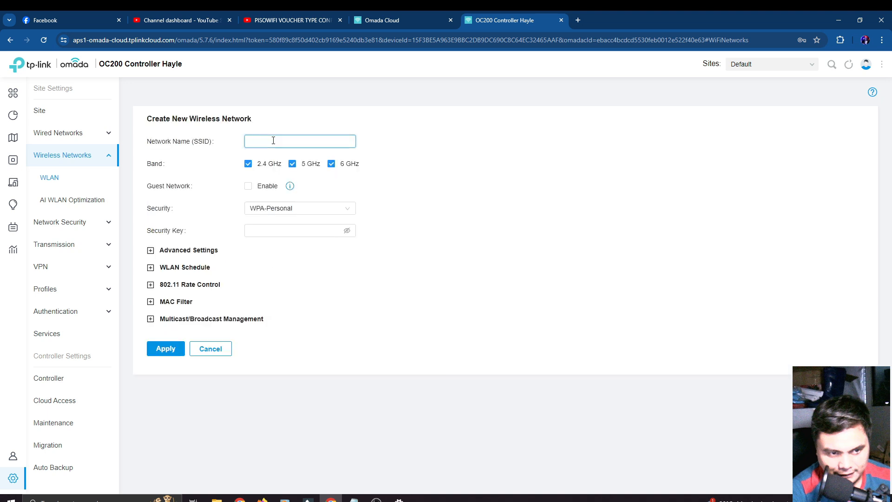
text(Hay)
click(819, 499)
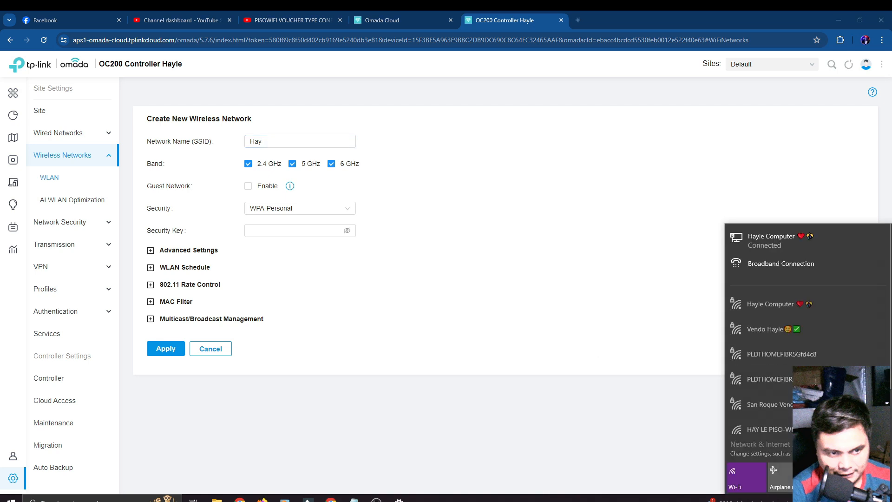
click(281, 143)
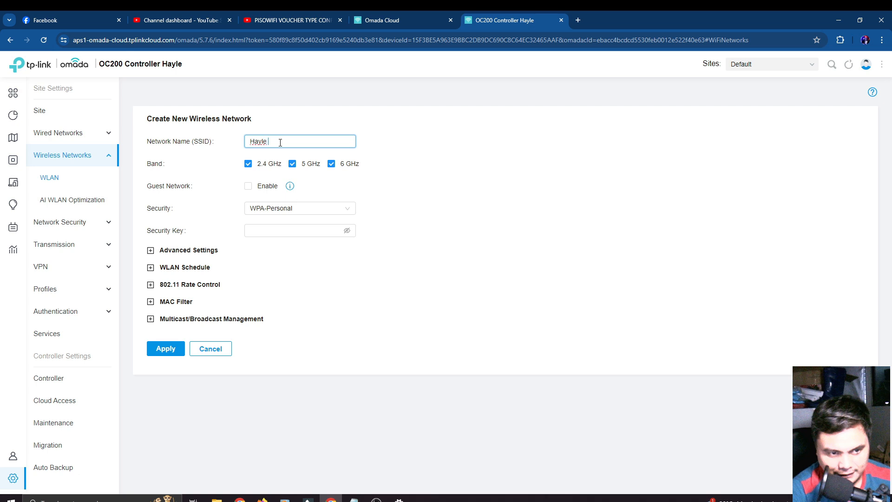
text(le OC200 Hotpsot 2)
click(288, 211)
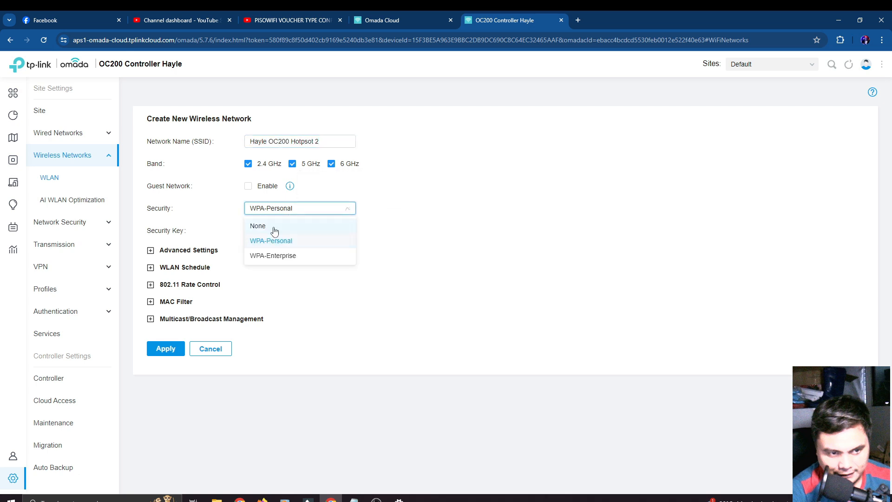
click(274, 229)
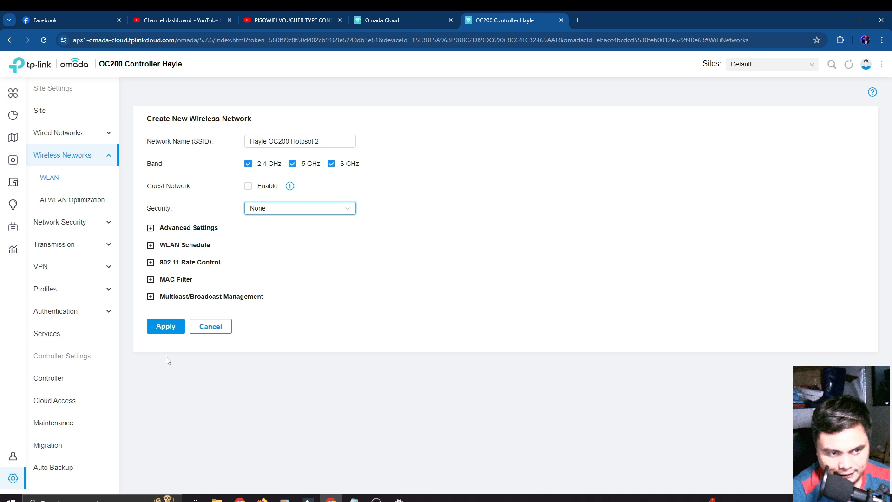
click(162, 330)
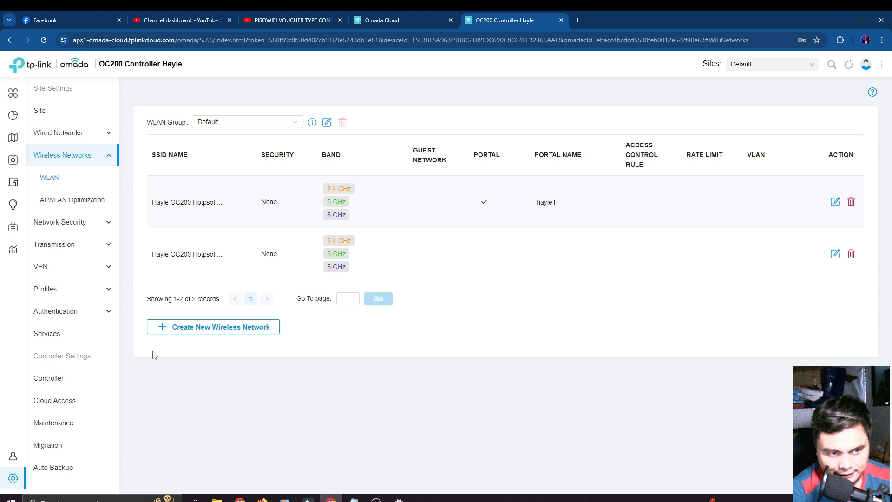
click(79, 312)
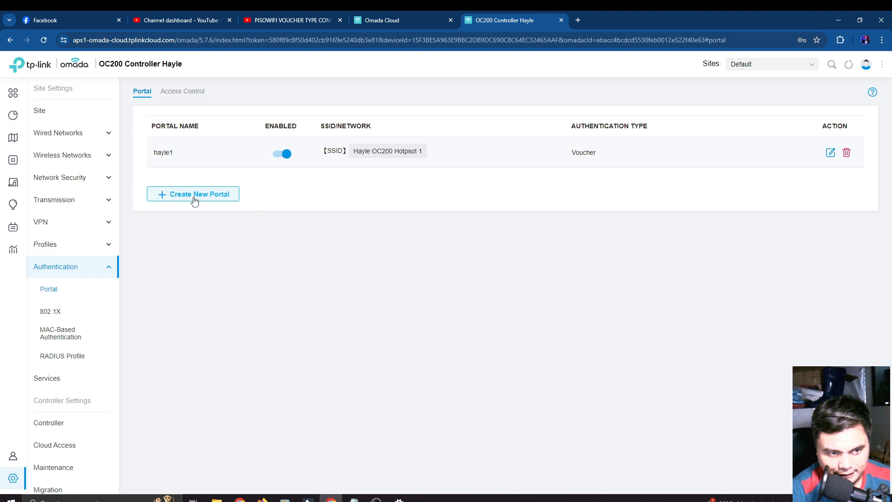
- Start a new enabled portal named 'hayle2'
click(195, 200)
click(280, 140)
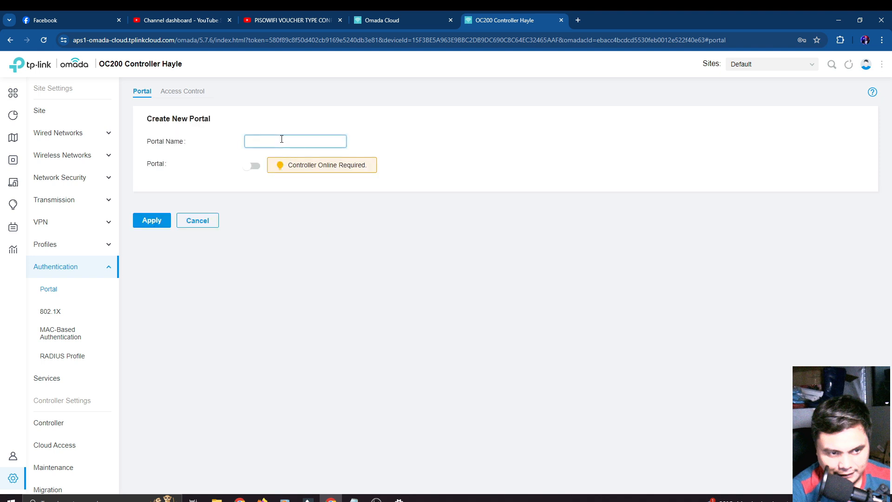
click(188, 172)
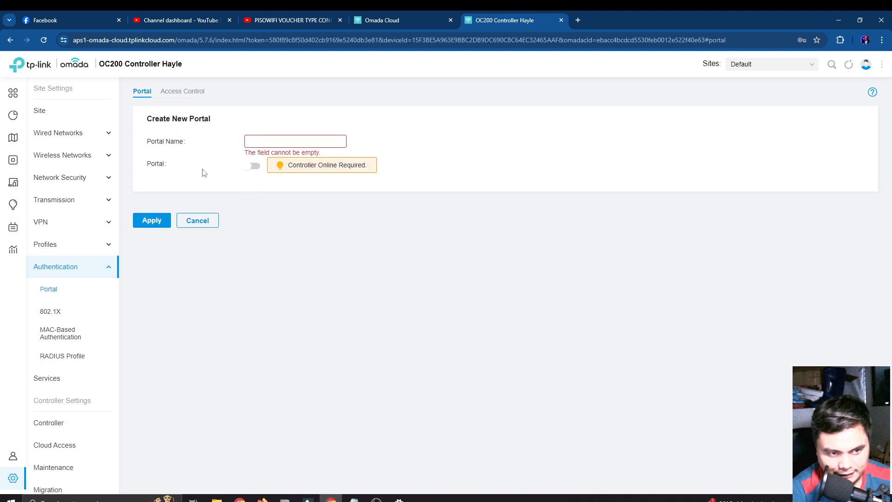
click(254, 166)
click(261, 142)
text(hayle2)
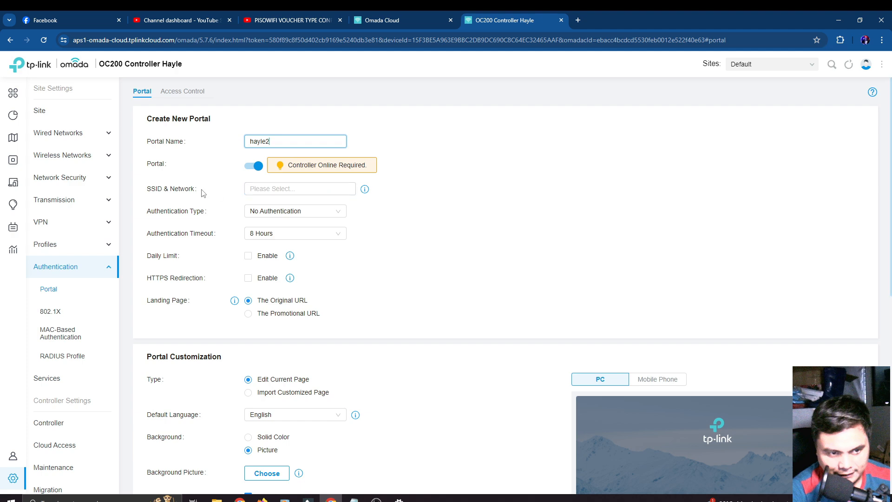
- Assign the portal to Hayle OC200 Hotpsot 2 with Hotspot authentication and Voucher login
click(294, 192)
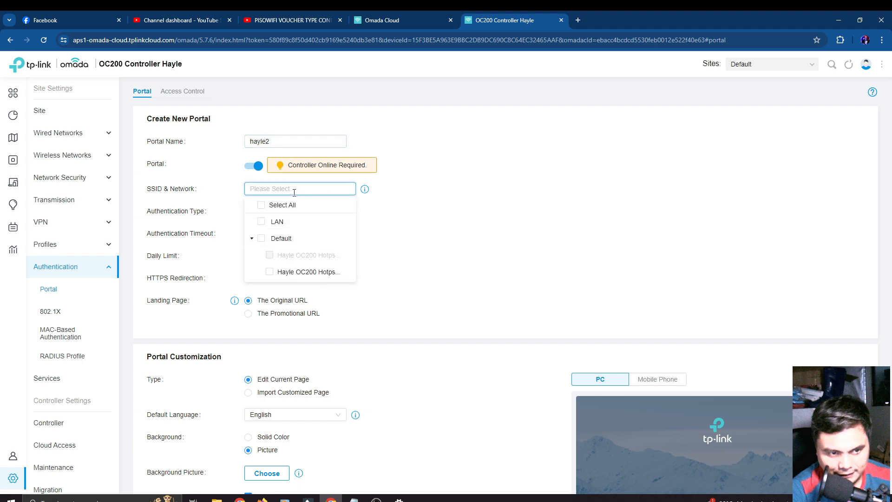
click(310, 273)
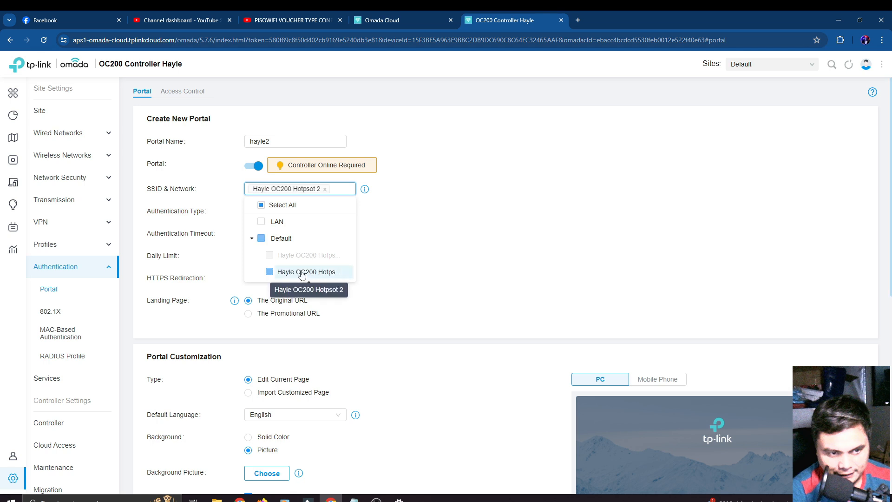
click(449, 226)
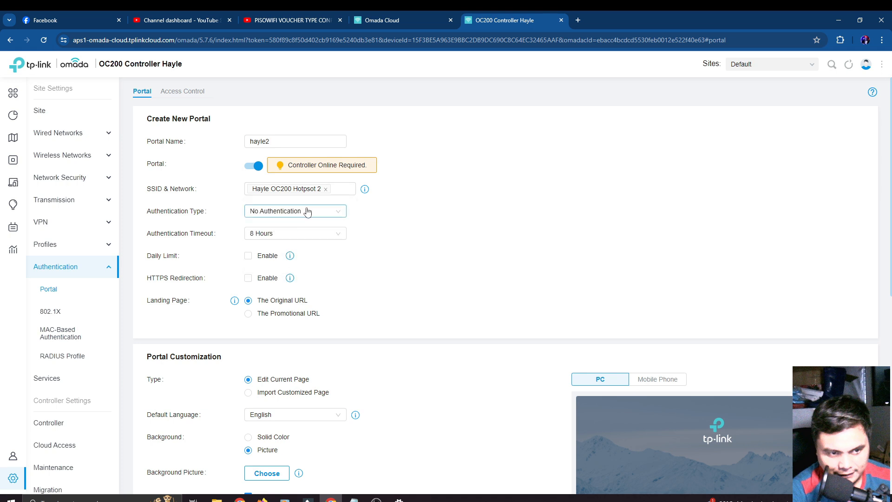
click(291, 217)
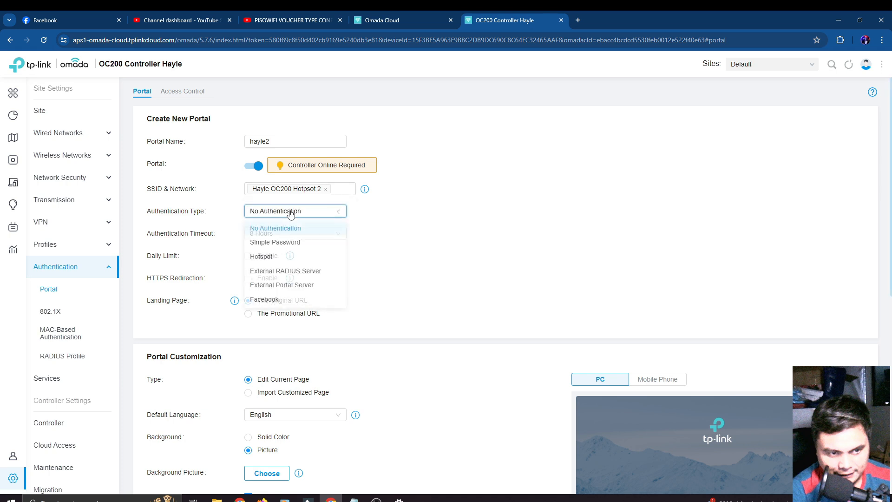
click(272, 261)
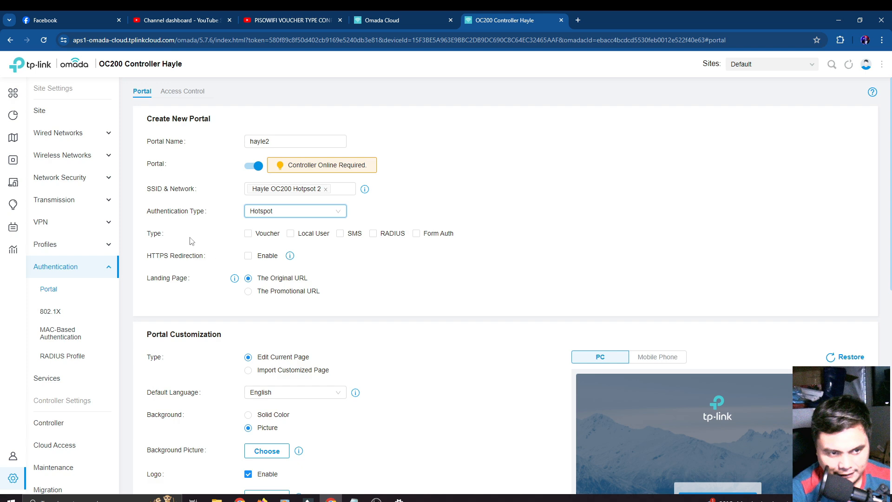
click(249, 235)
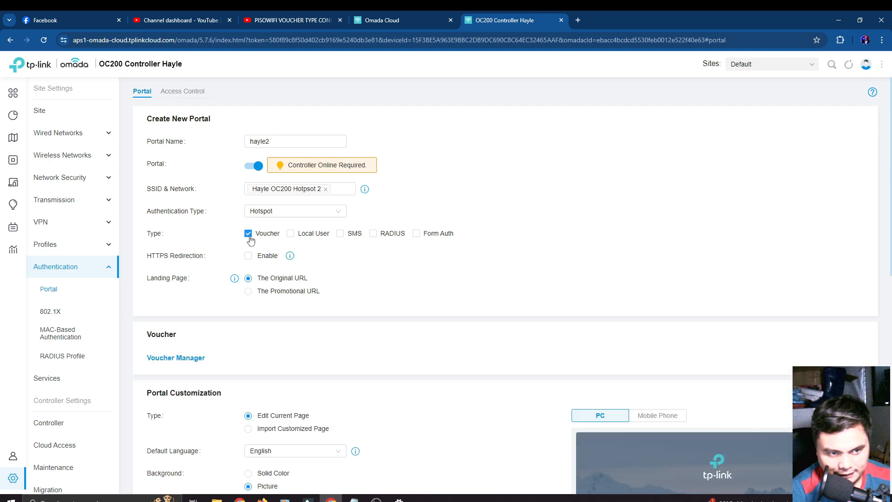
- Scroll to Portal Customization and toggle the preview between PC and Mobile Phone, ending on Mobile Phone
scroll(364, 279, down, 2)
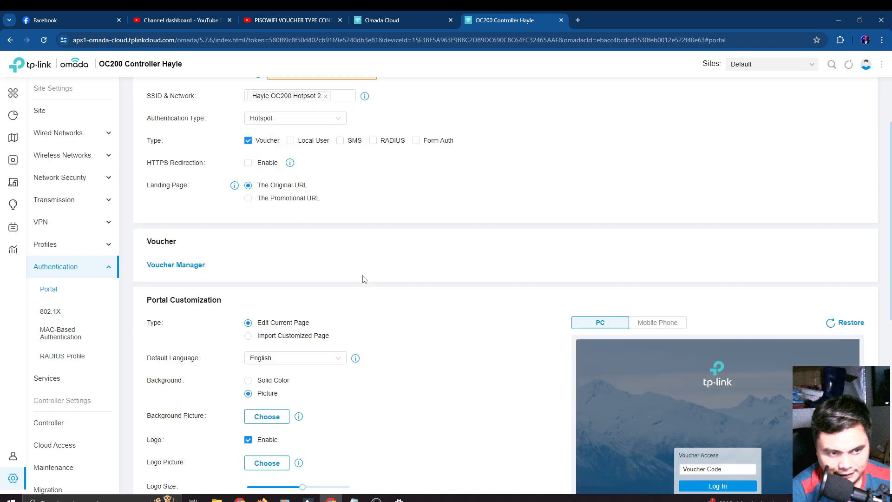
scroll(364, 279, down, 1)
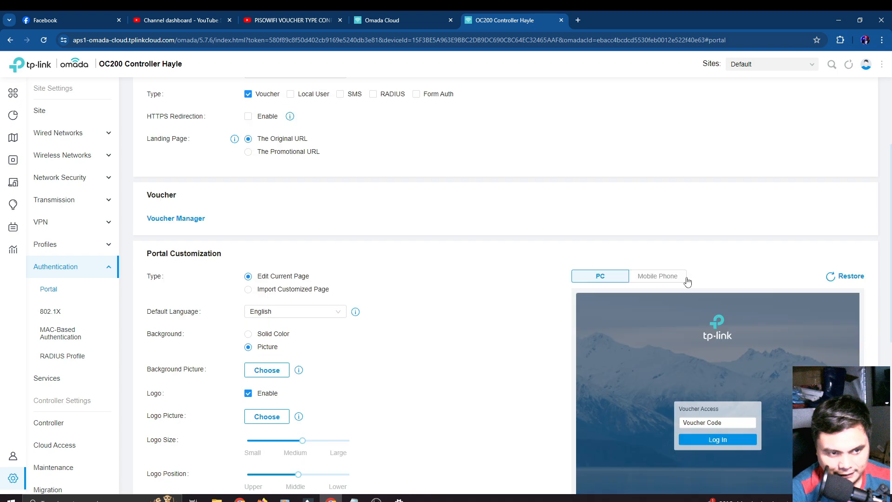
scroll(889, 229, down, 3)
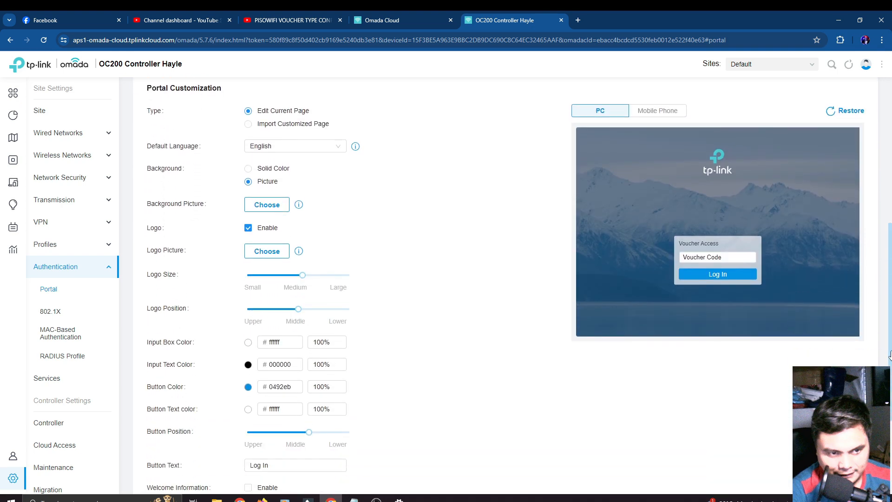
scroll(450, 250, up, 2)
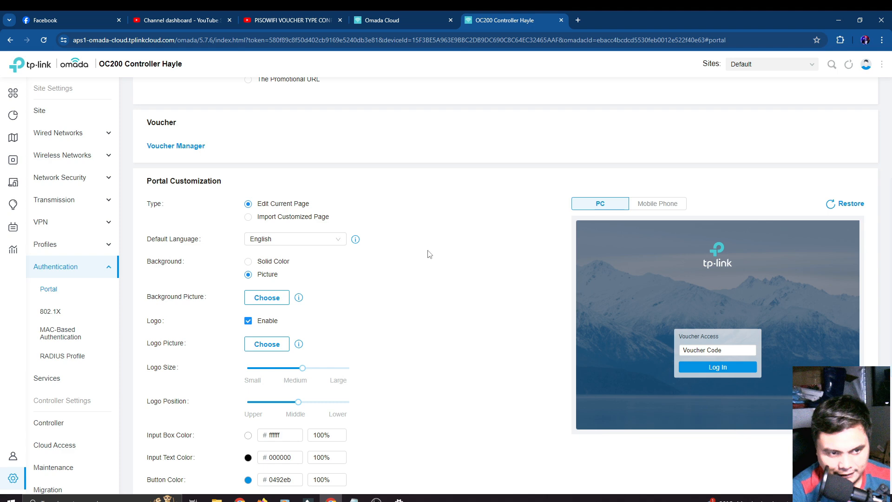
click(655, 208)
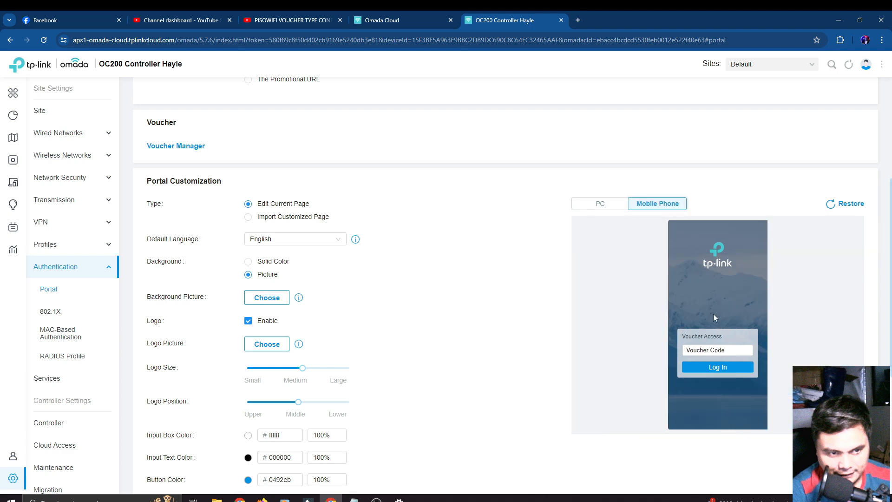
scroll(715, 318, down, 1)
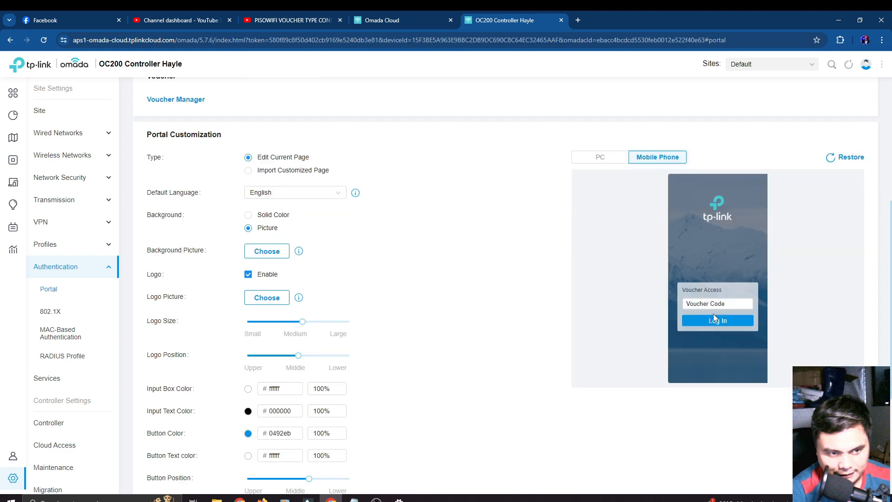
click(609, 159)
click(668, 160)
- Open the Background Picture chooser and cancel it without picking a file
scroll(395, 310, down, 2)
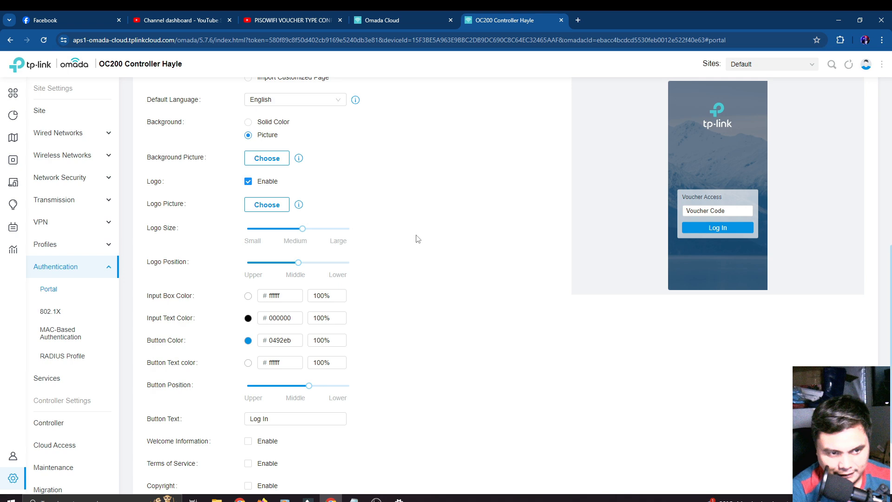
scroll(418, 239, up, 1)
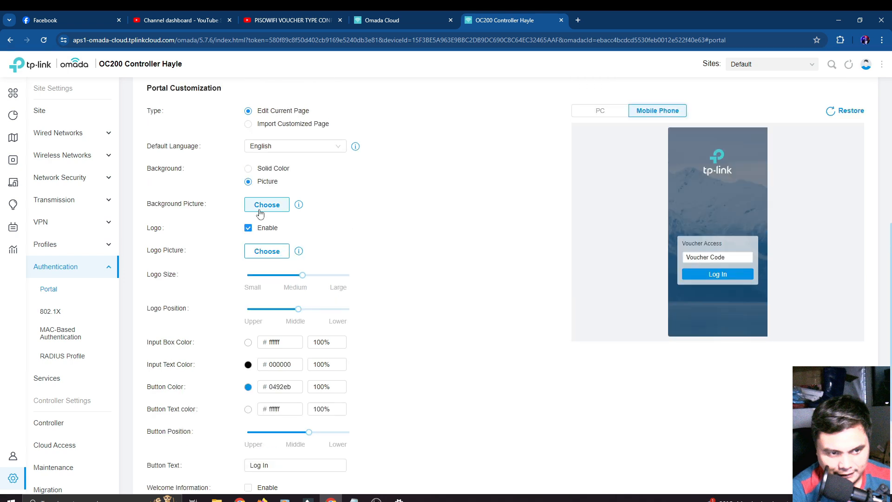
click(267, 205)
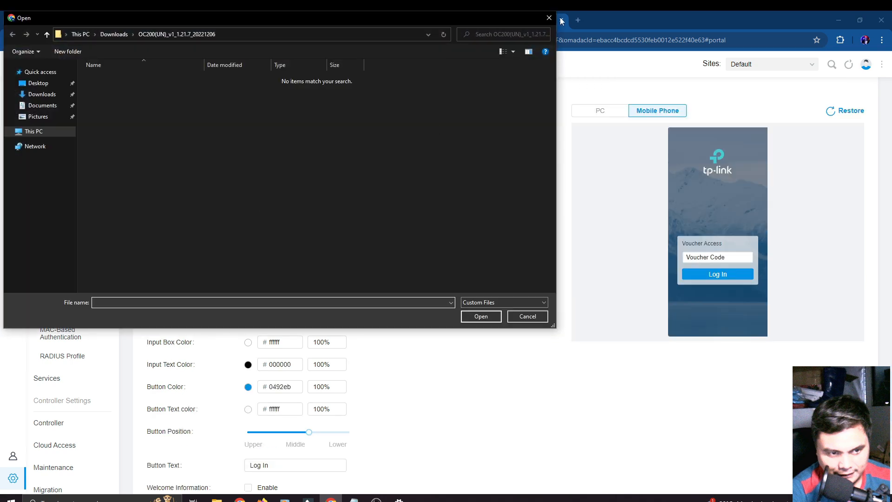
click(548, 18)
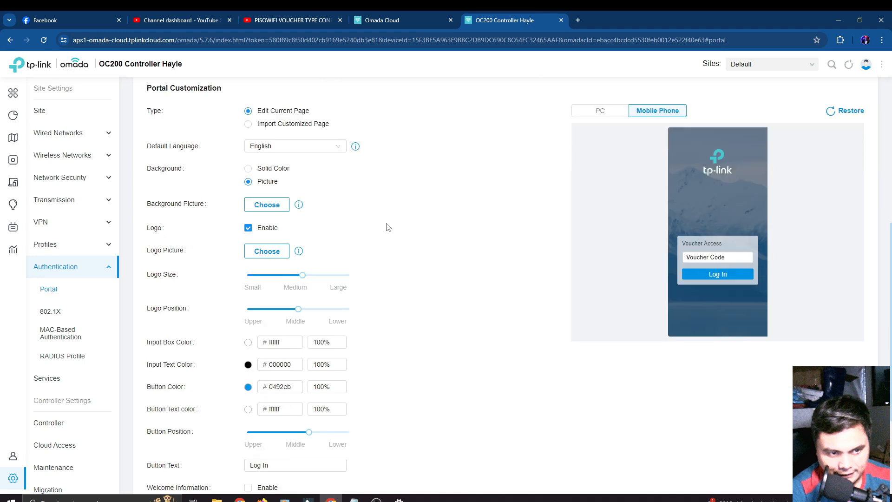
scroll(388, 227, down, 1)
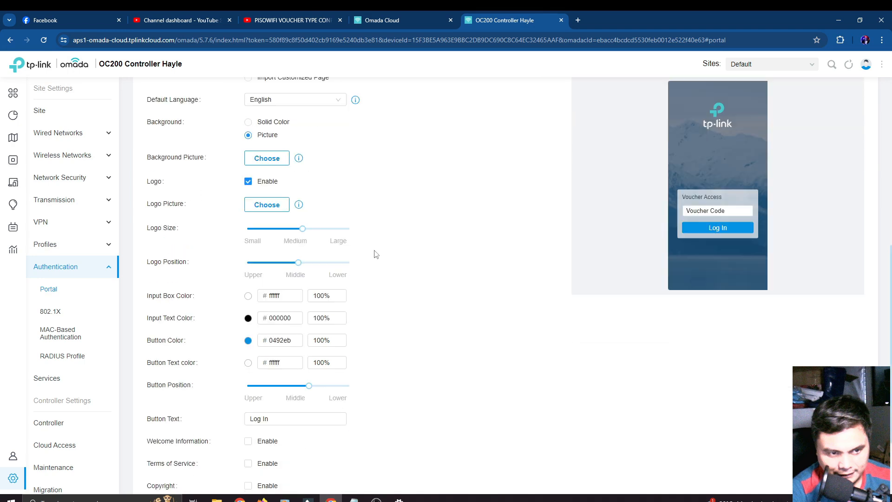
click(248, 340)
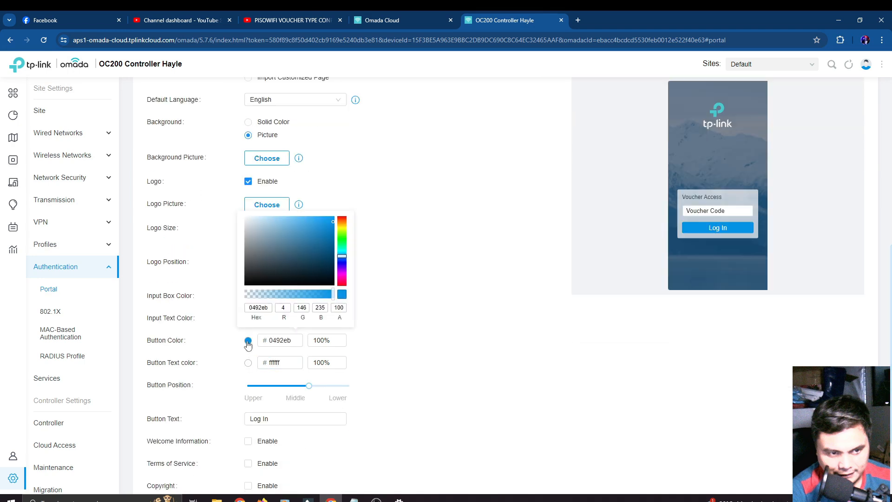
click(343, 274)
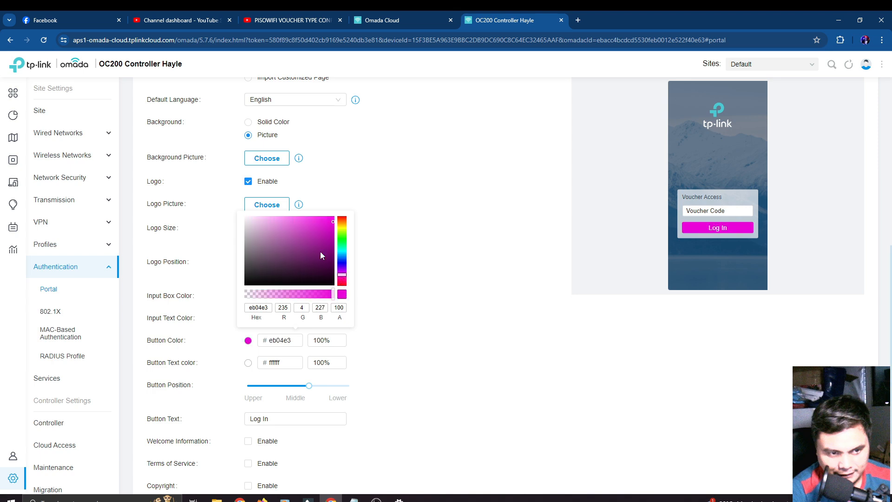
click(417, 291)
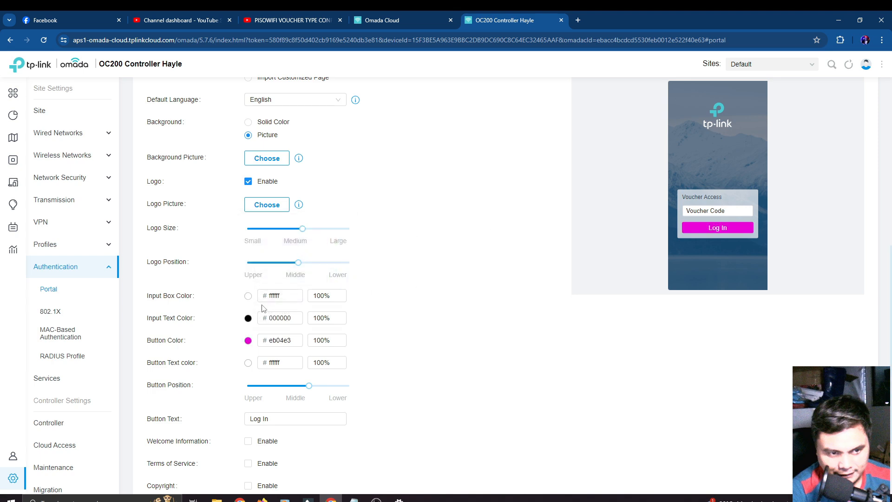
scroll(443, 386, down, 2)
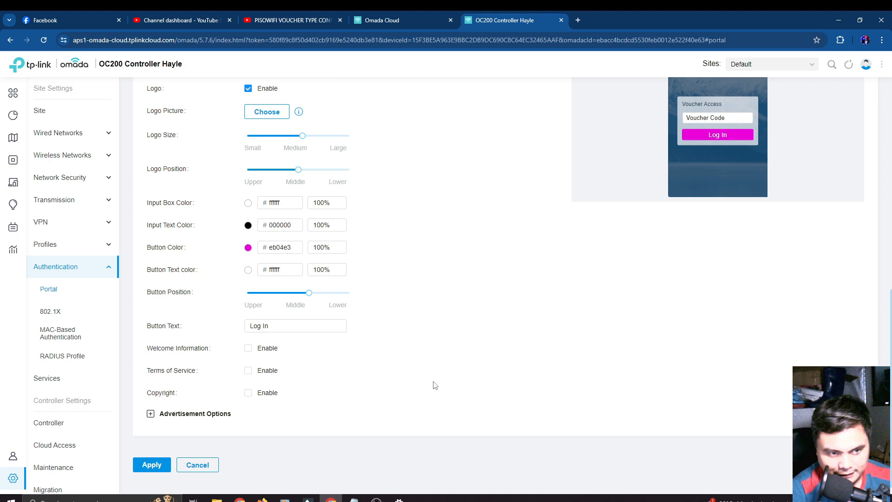
scroll(435, 386, up, 2)
scroll(434, 386, up, 2)
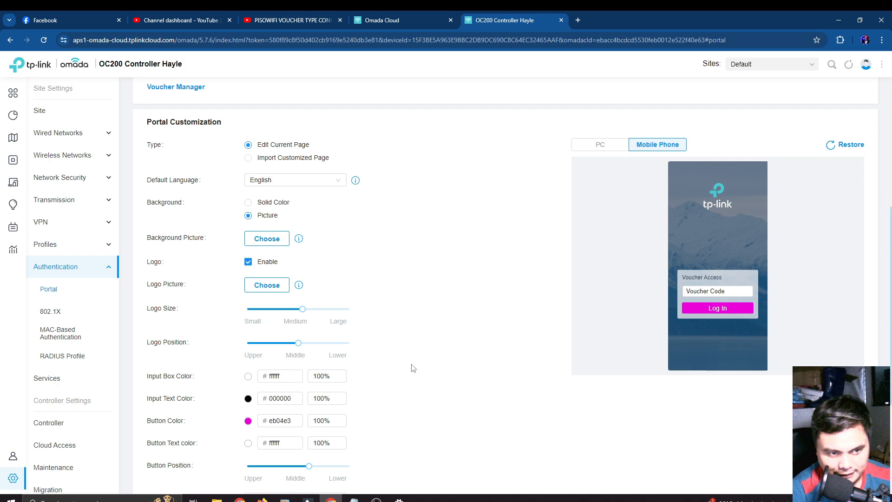
scroll(414, 368, down, 1)
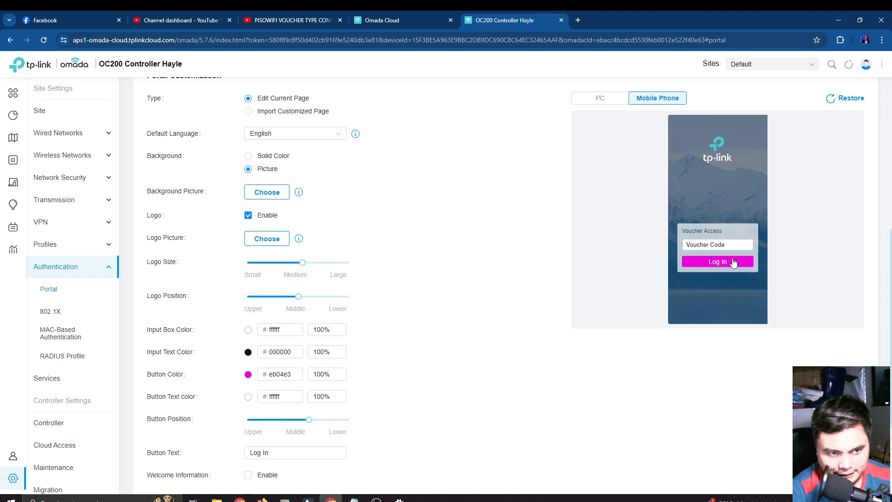
scroll(450, 352, down, 1)
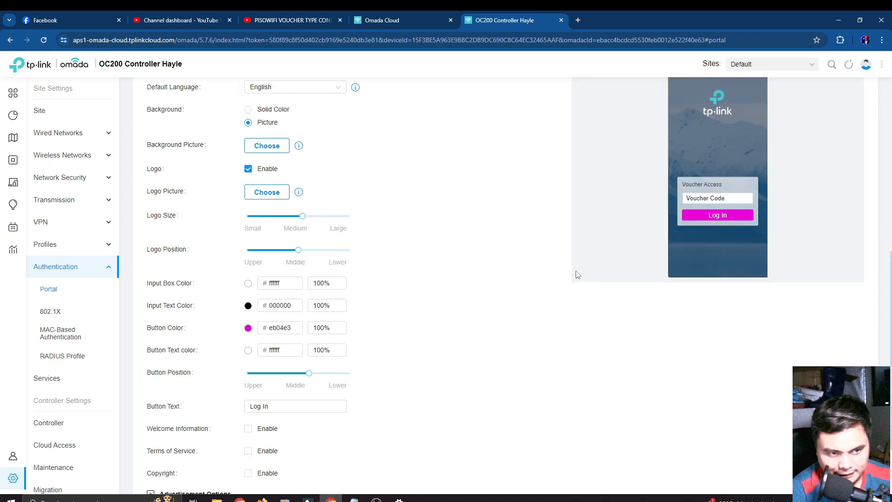
scroll(579, 272, up, 1)
scroll(450, 336, down, 1)
scroll(445, 334, down, 1)
scroll(443, 333, up, 3)
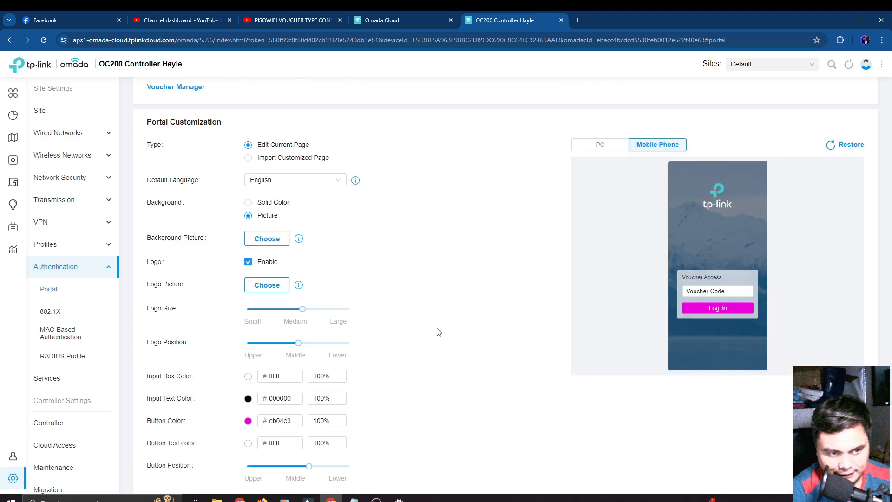
scroll(439, 332, up, 2)
scroll(438, 332, down, 2)
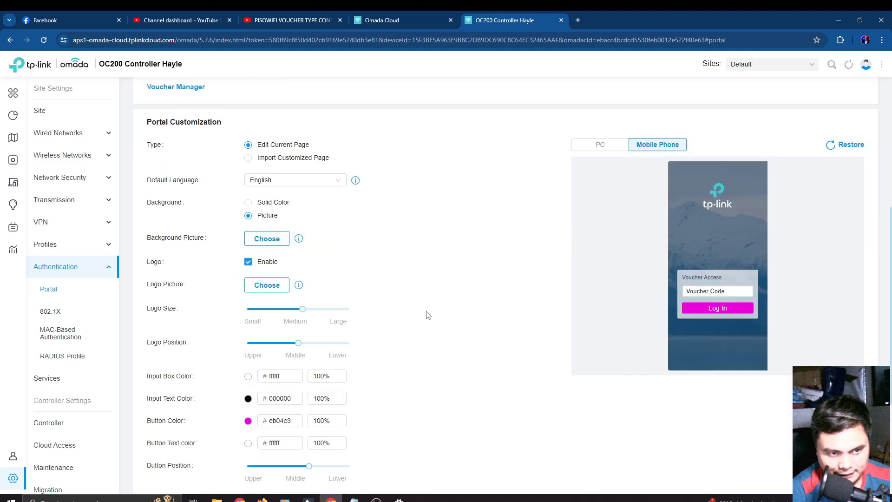
scroll(428, 316, up, 1)
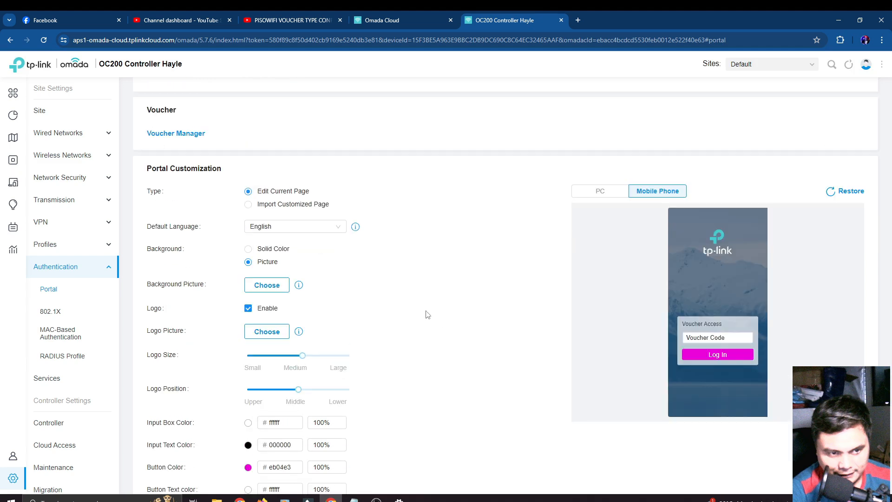
scroll(428, 315, up, 5)
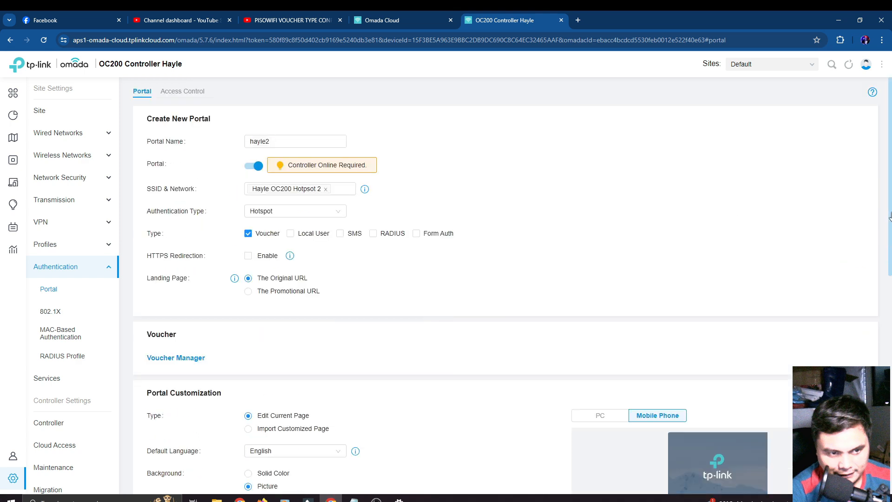
drag(890, 205, 890, 442)
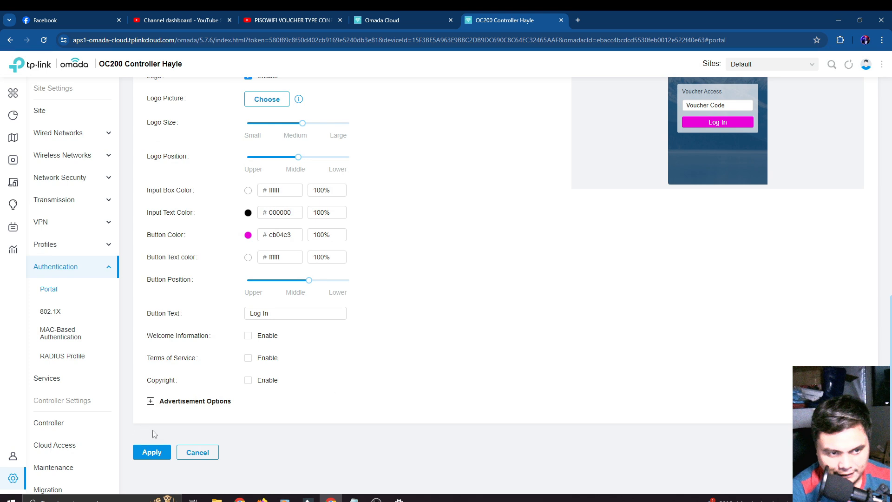
- Apply the hayle2 portal settings, then reopen hayle2 and go to its Voucher Manager
click(152, 458)
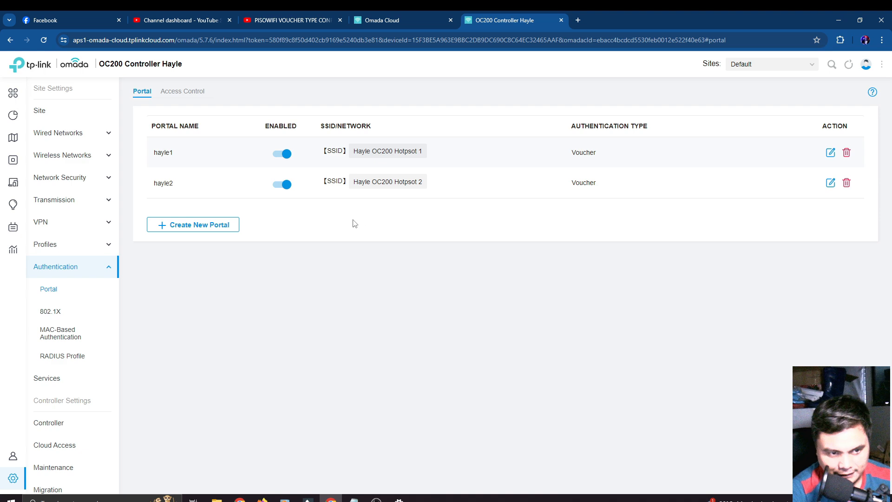
click(831, 184)
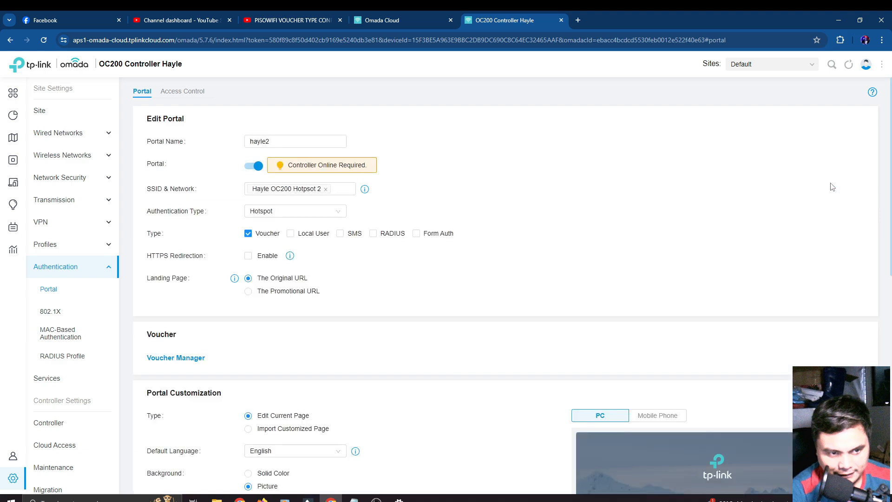
scroll(158, 304, down, 1)
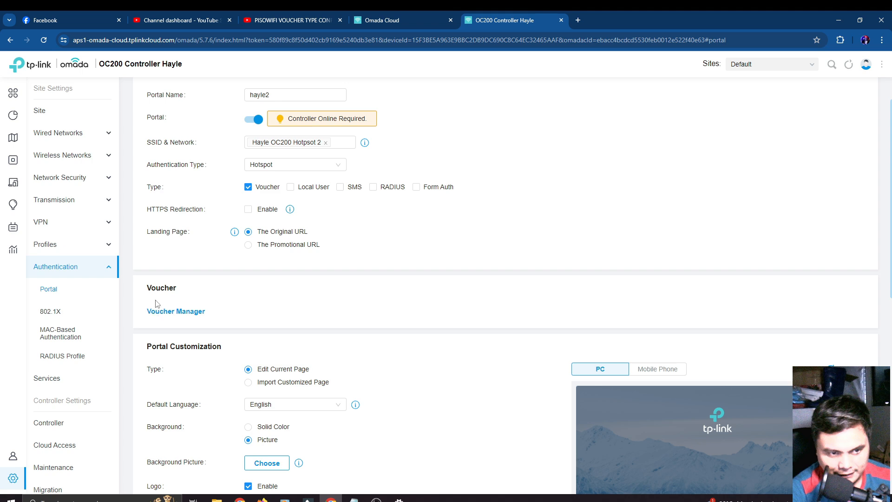
click(188, 311)
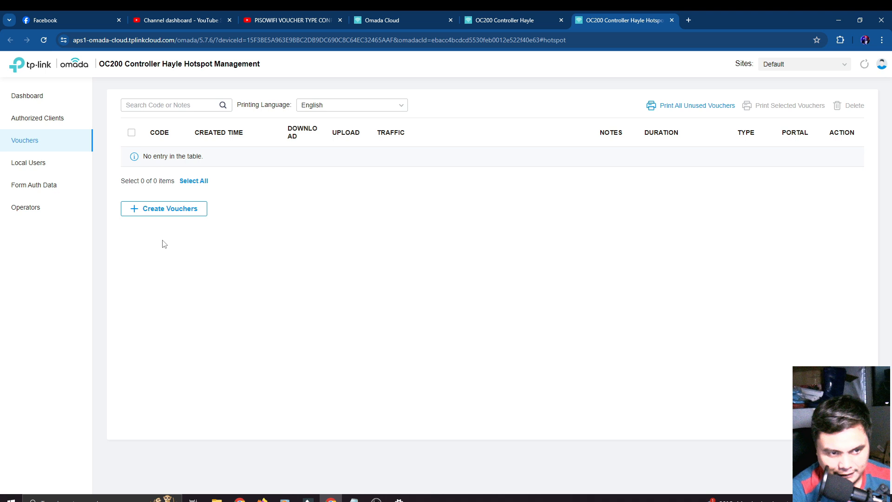
- Start a new voucher batch and inspect the code length and amount fields
click(166, 210)
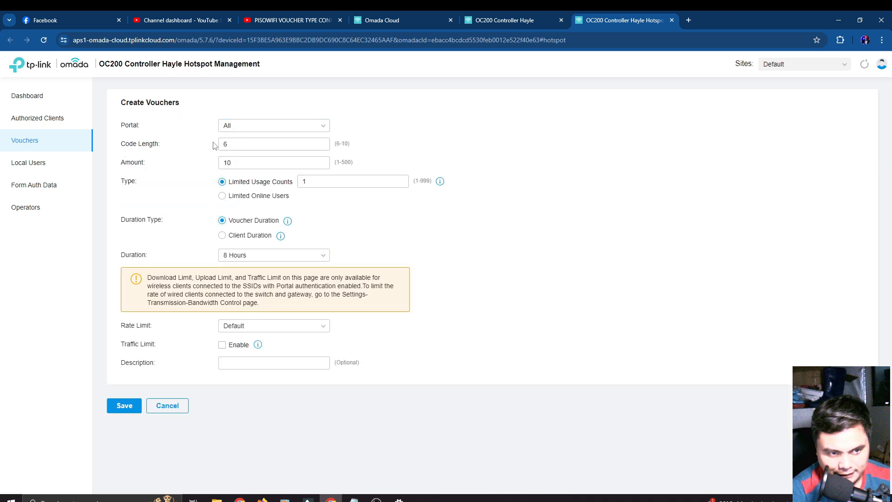
double_click(244, 146)
click(404, 140)
click(252, 163)
click(174, 169)
click(237, 163)
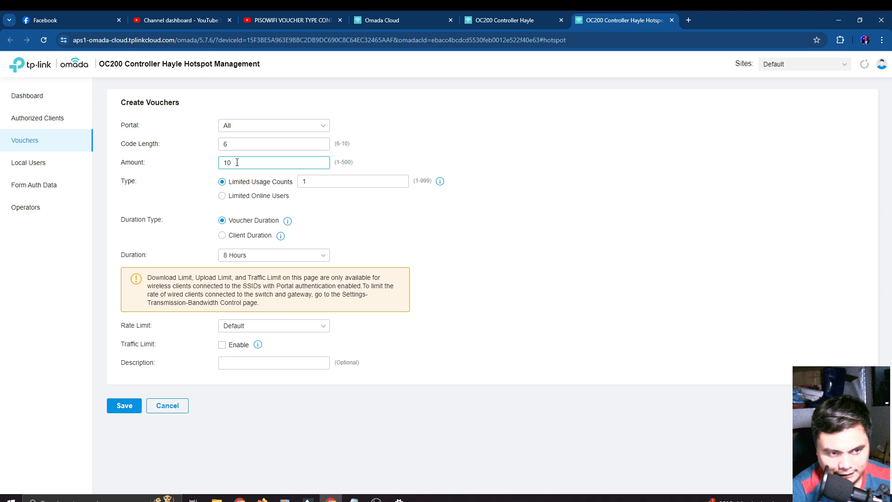
- Set the voucher duration to 1 Hour and leave the rate limit on Default
click(254, 257)
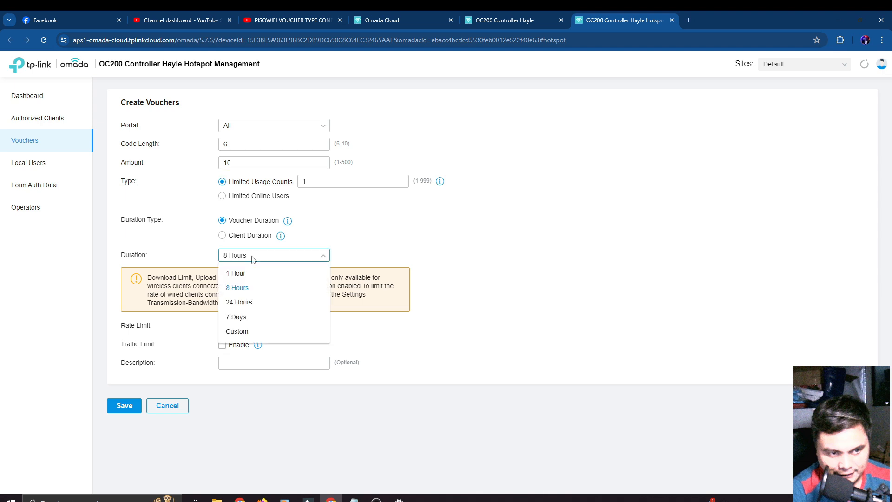
click(242, 274)
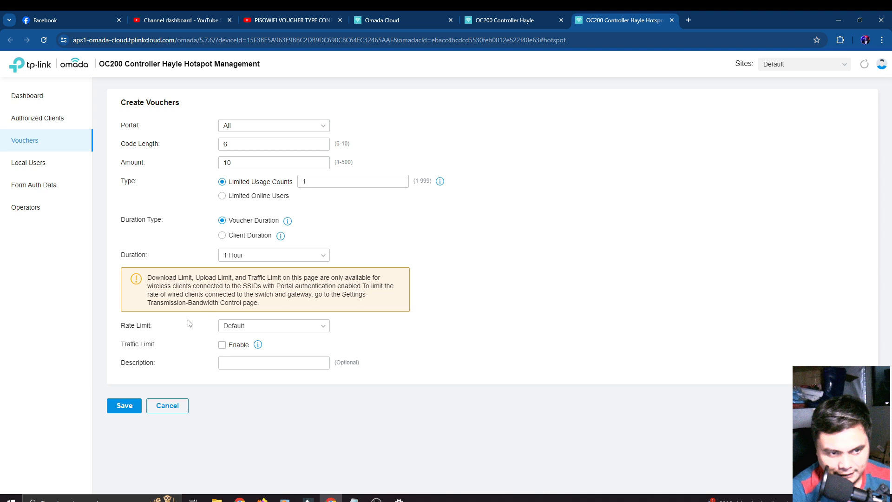
click(271, 330)
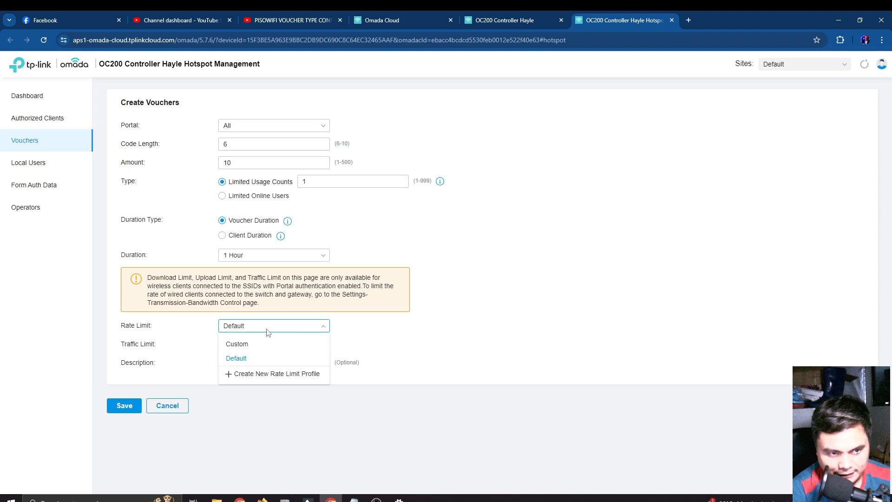
click(246, 344)
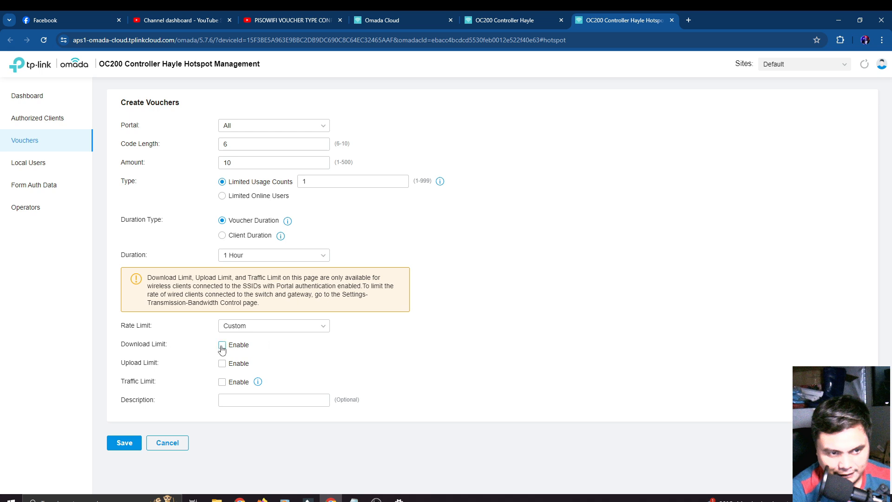
click(222, 346)
click(264, 346)
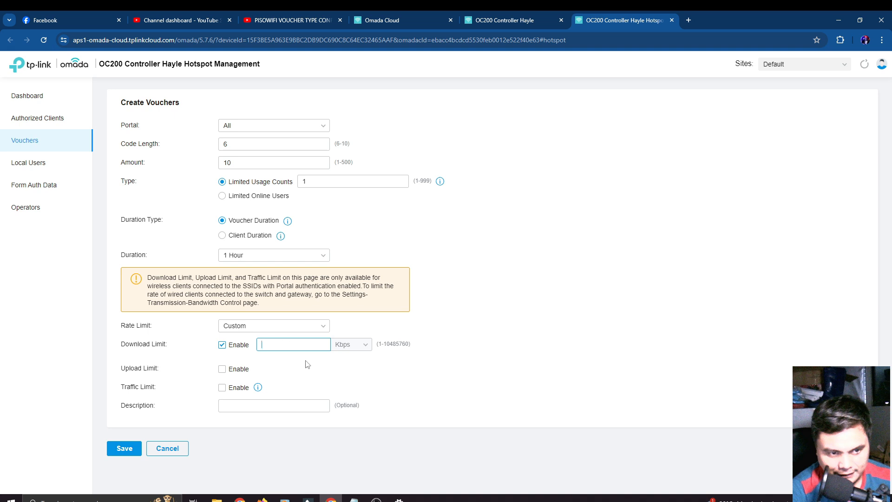
click(222, 346)
click(249, 327)
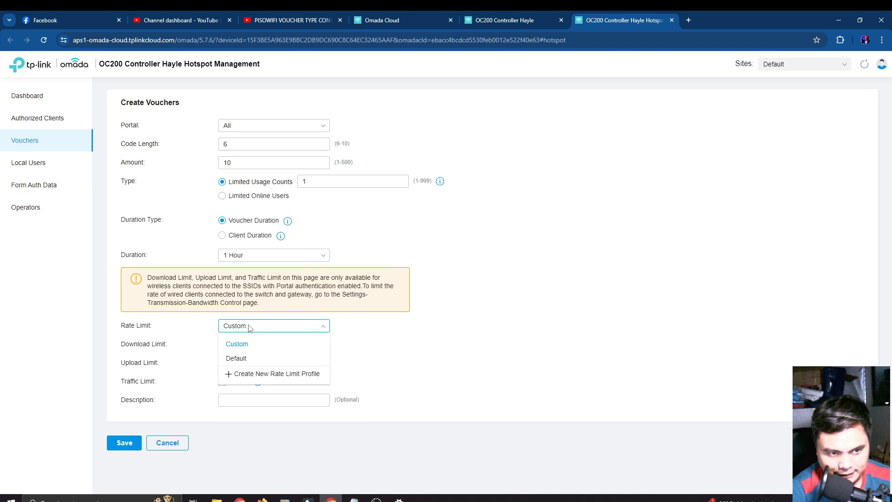
click(237, 359)
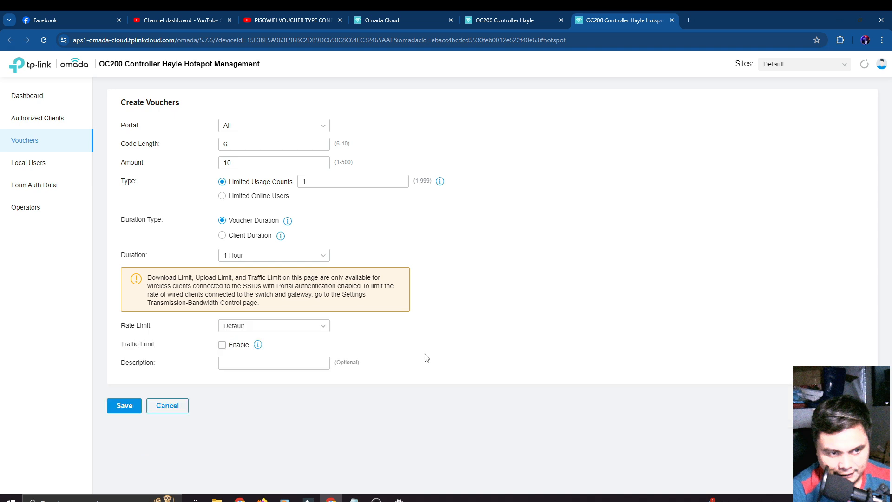
- Change the voucher amount from 10 to 5 and save the batch
drag(259, 163, 207, 168)
text(5)
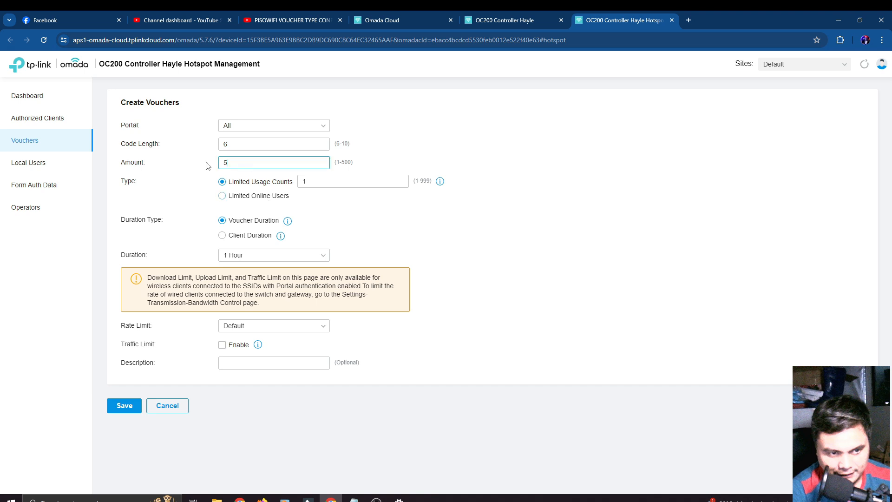
click(463, 142)
click(284, 157)
drag(162, 166, 118, 163)
click(234, 163)
click(420, 156)
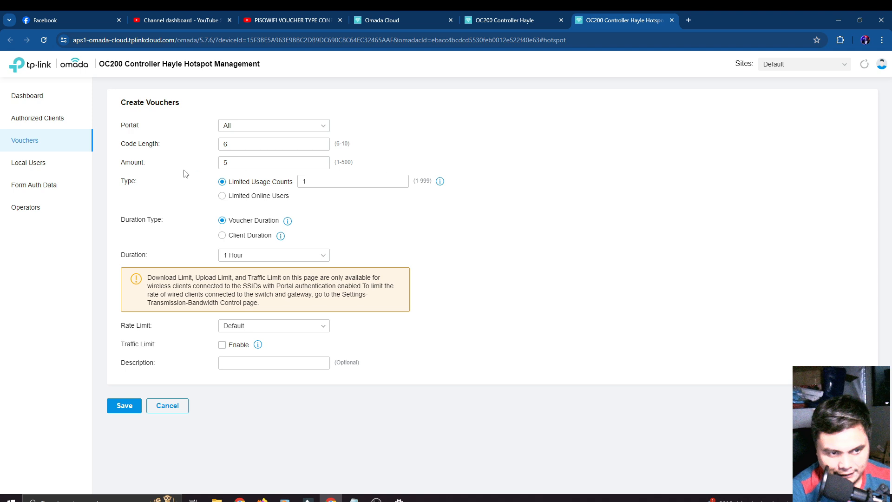
click(123, 405)
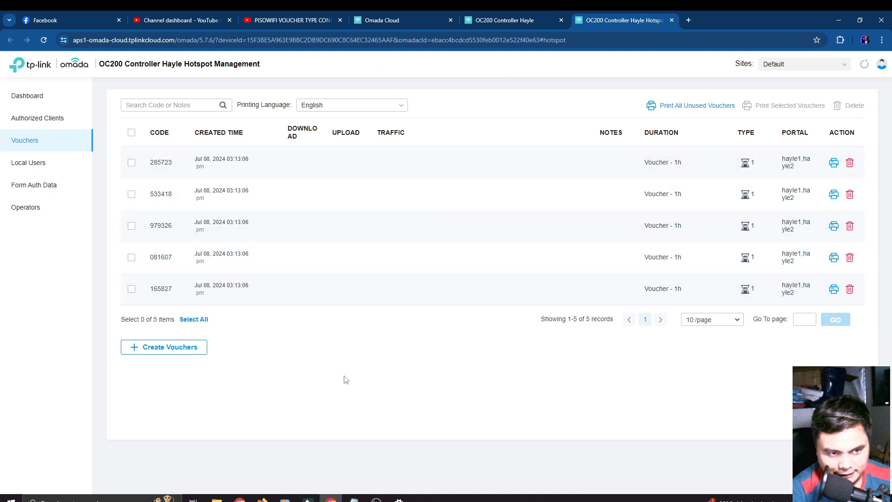
- Cancel an extra voucher batch, then switch tabs back to the Omada Cloud controller list
click(167, 349)
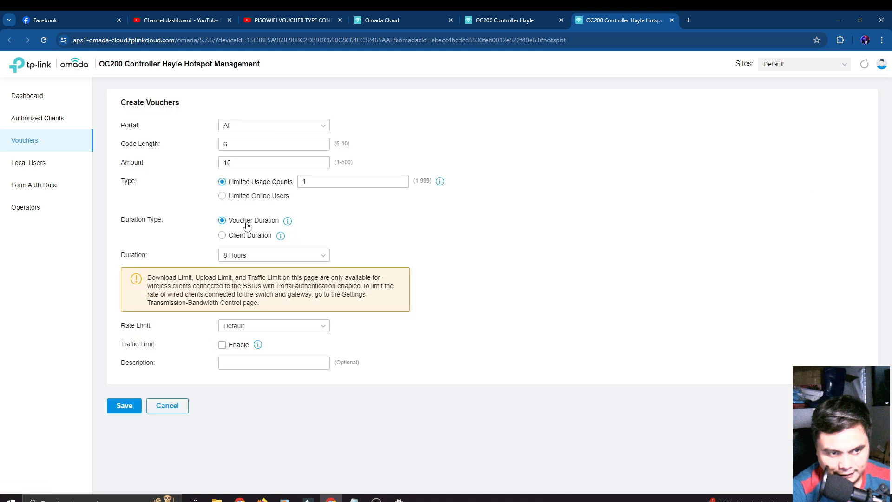
click(176, 410)
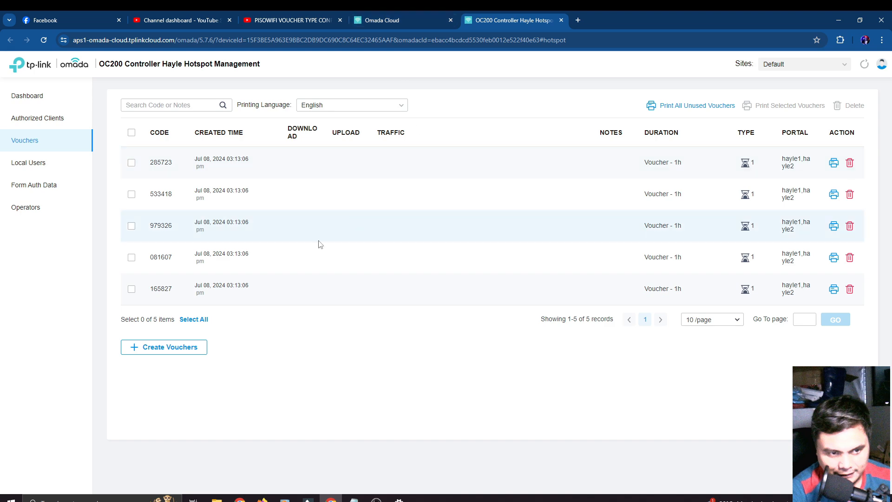
click(400, 22)
click(478, 20)
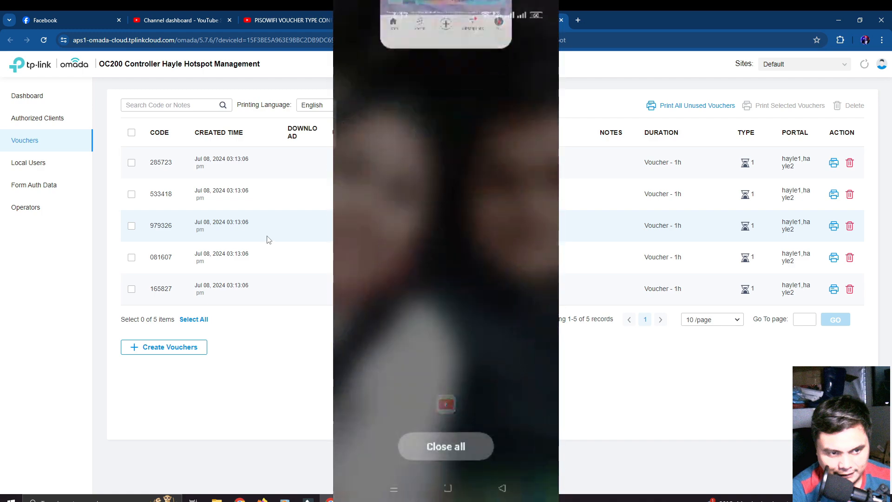
click(400, 19)
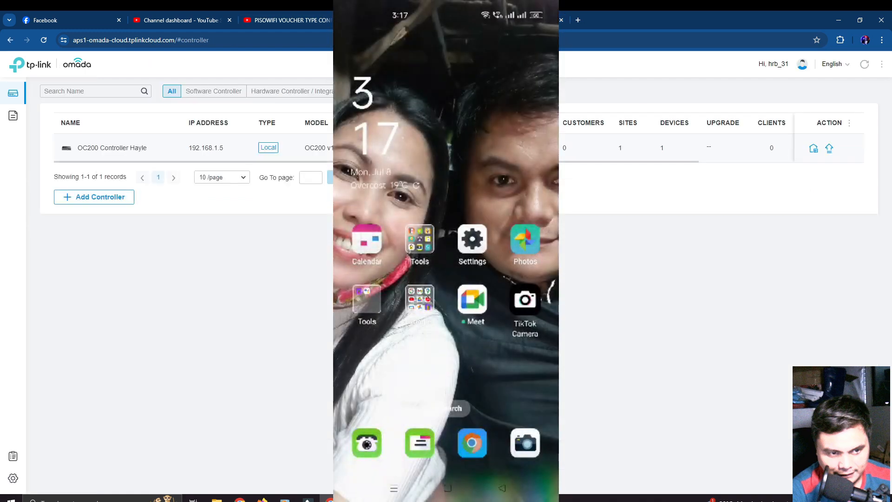